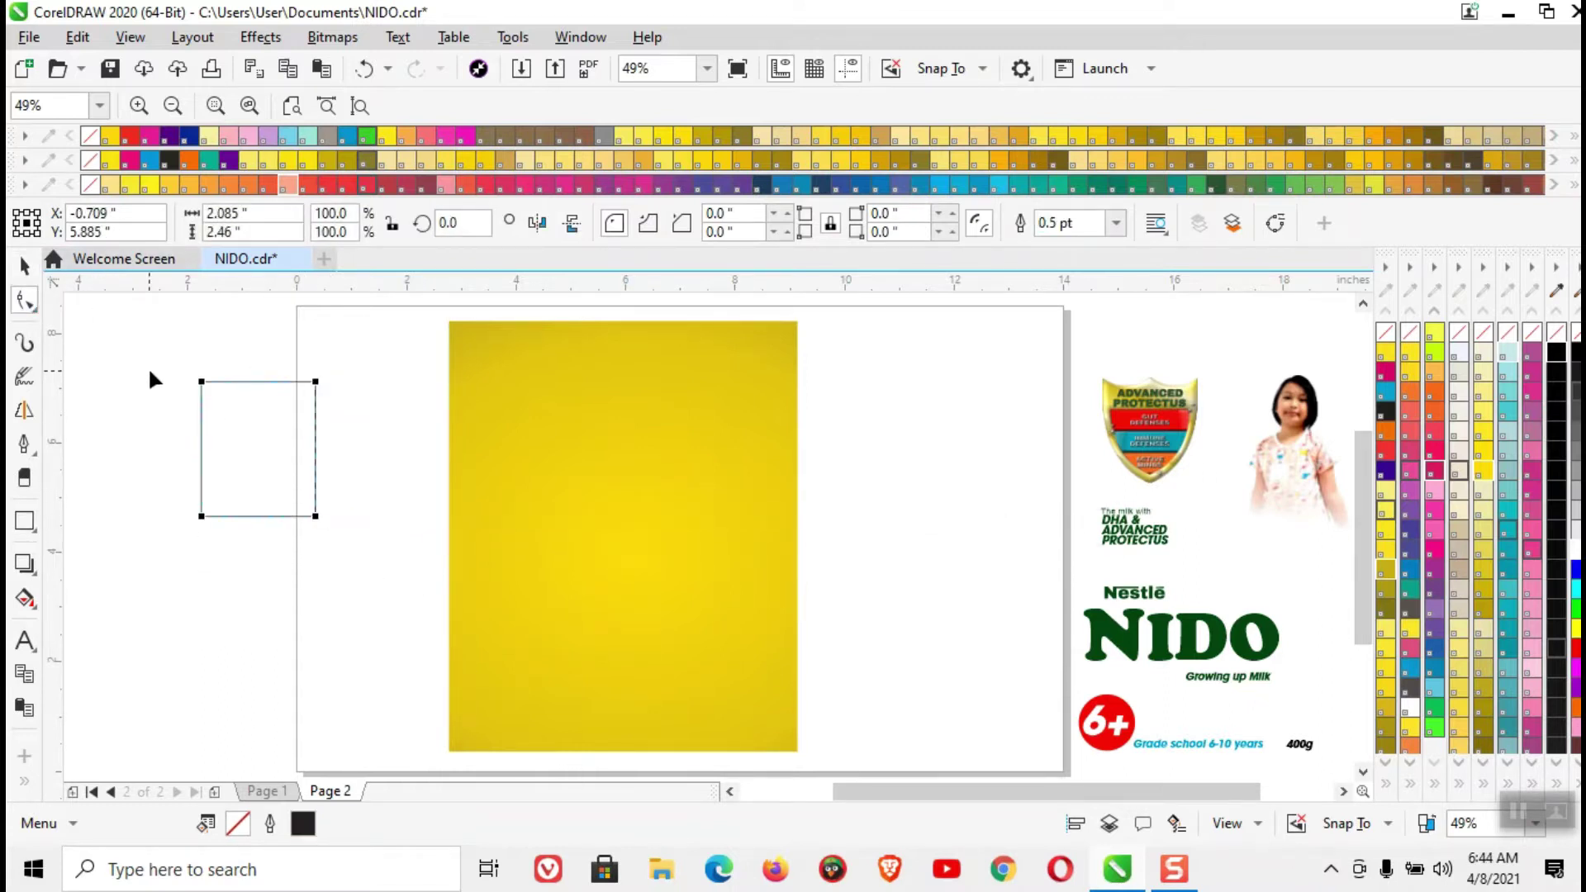
- Convert the rectangle beside the page to curves and reshape it into a rounded half heart, removing its two outer corner nodes
key("ctrl+q")
left_click(201, 516)
key("Delete")
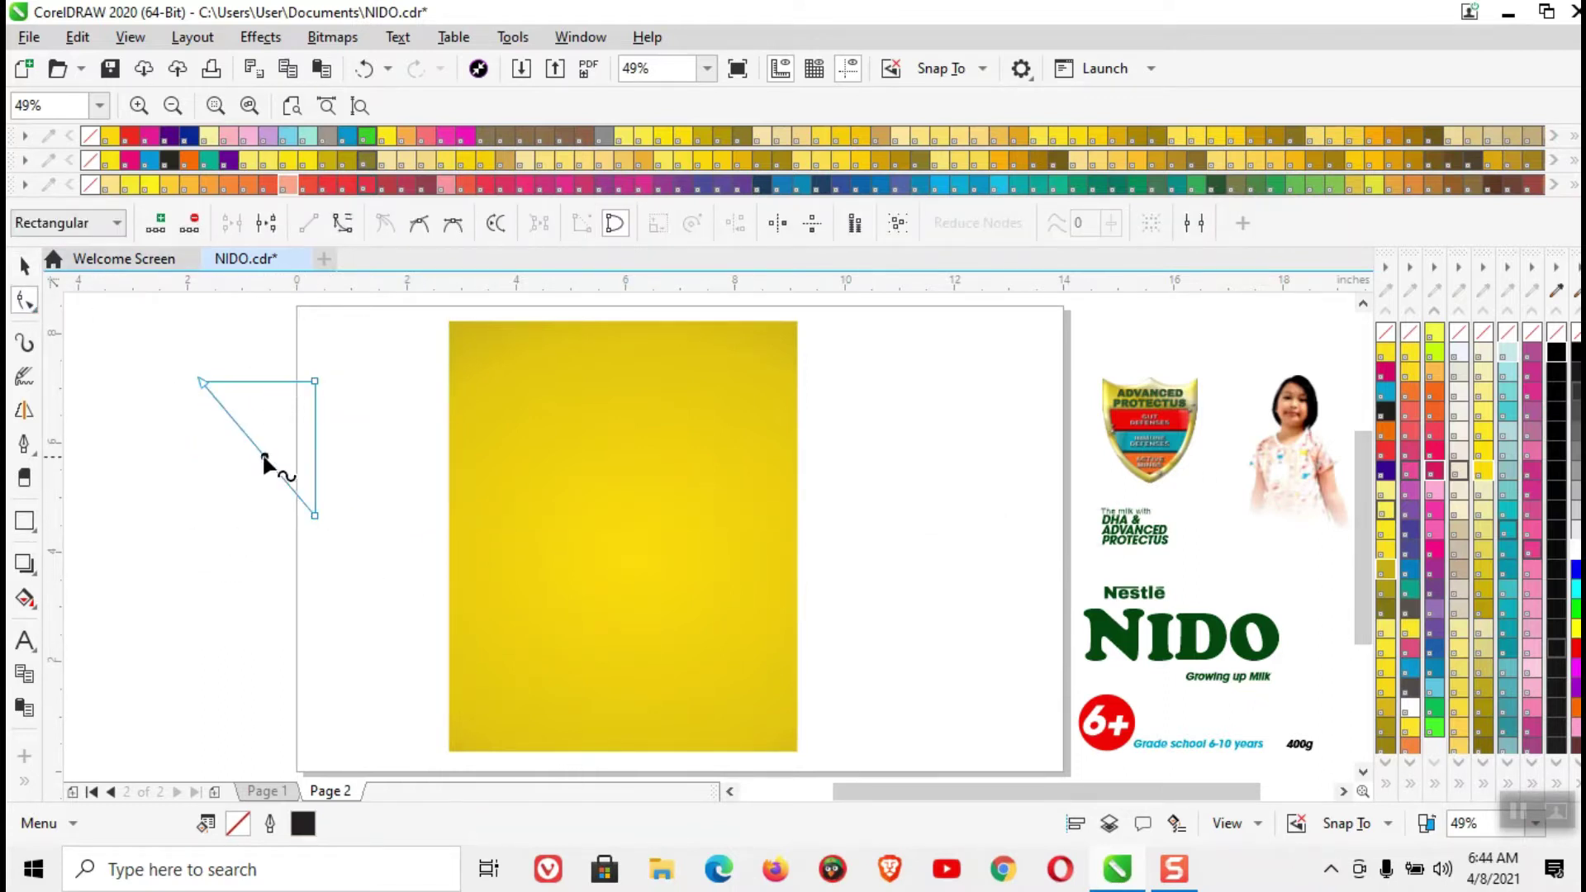
left_click_drag(256, 446, 221, 398)
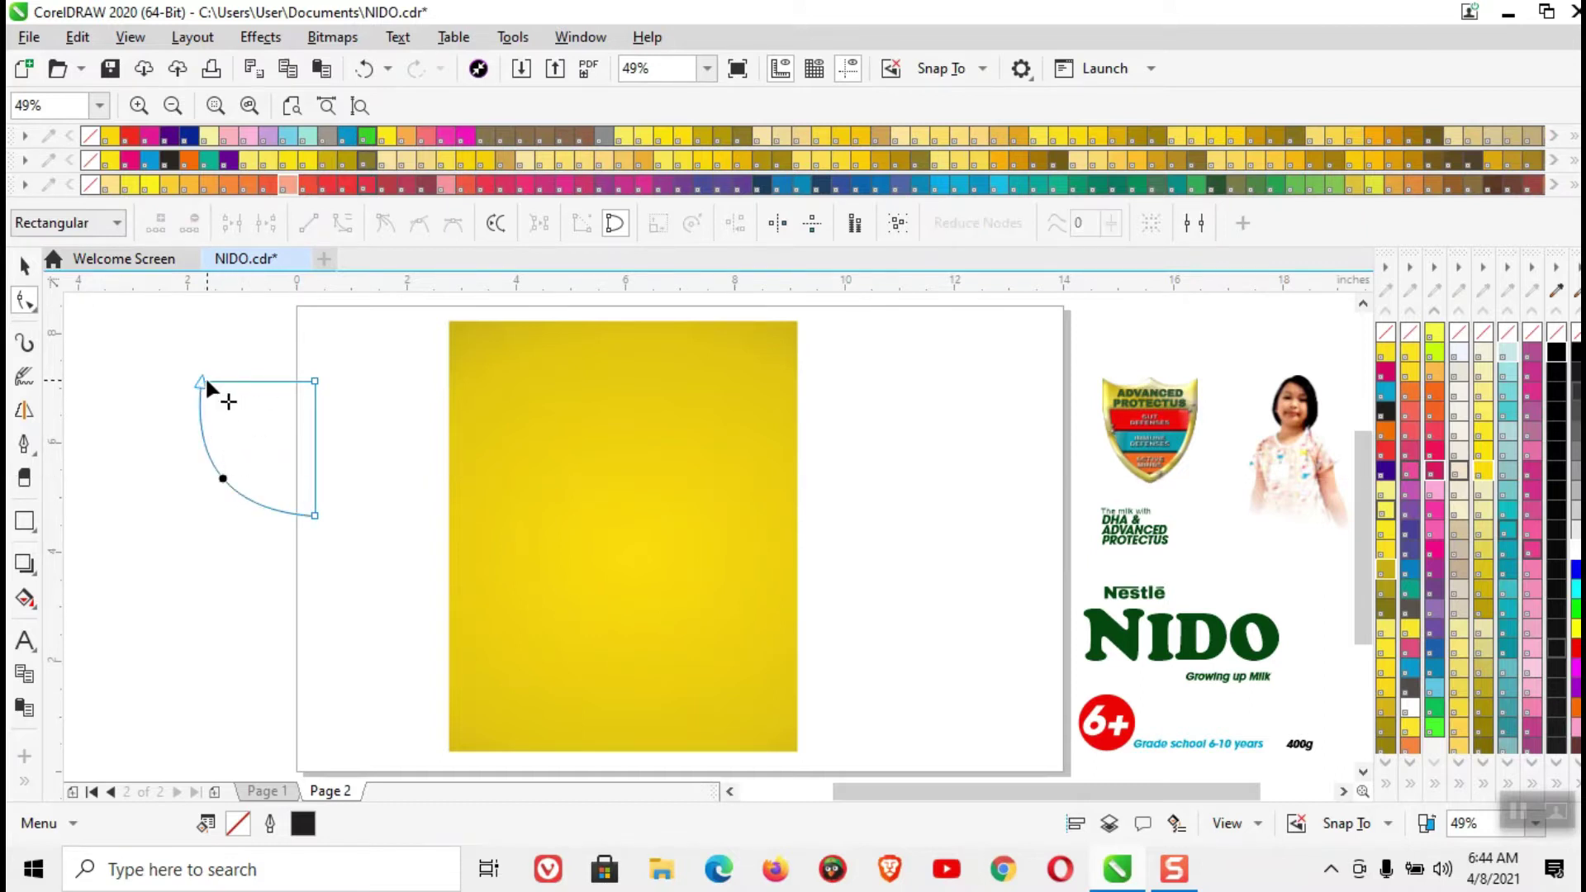
left_click(212, 394)
key("Delete")
left_click_drag(310, 386, 311, 398)
left_click_drag(137, 500, 160, 489)
- Duplicate the half heart, mirror the copy horizontally beside the original and weld both halves into one heart
left_click(24, 264)
right_click(273, 420)
left_click(339, 438)
left_click(387, 439)
right_click(386, 443)
left_click(456, 624)
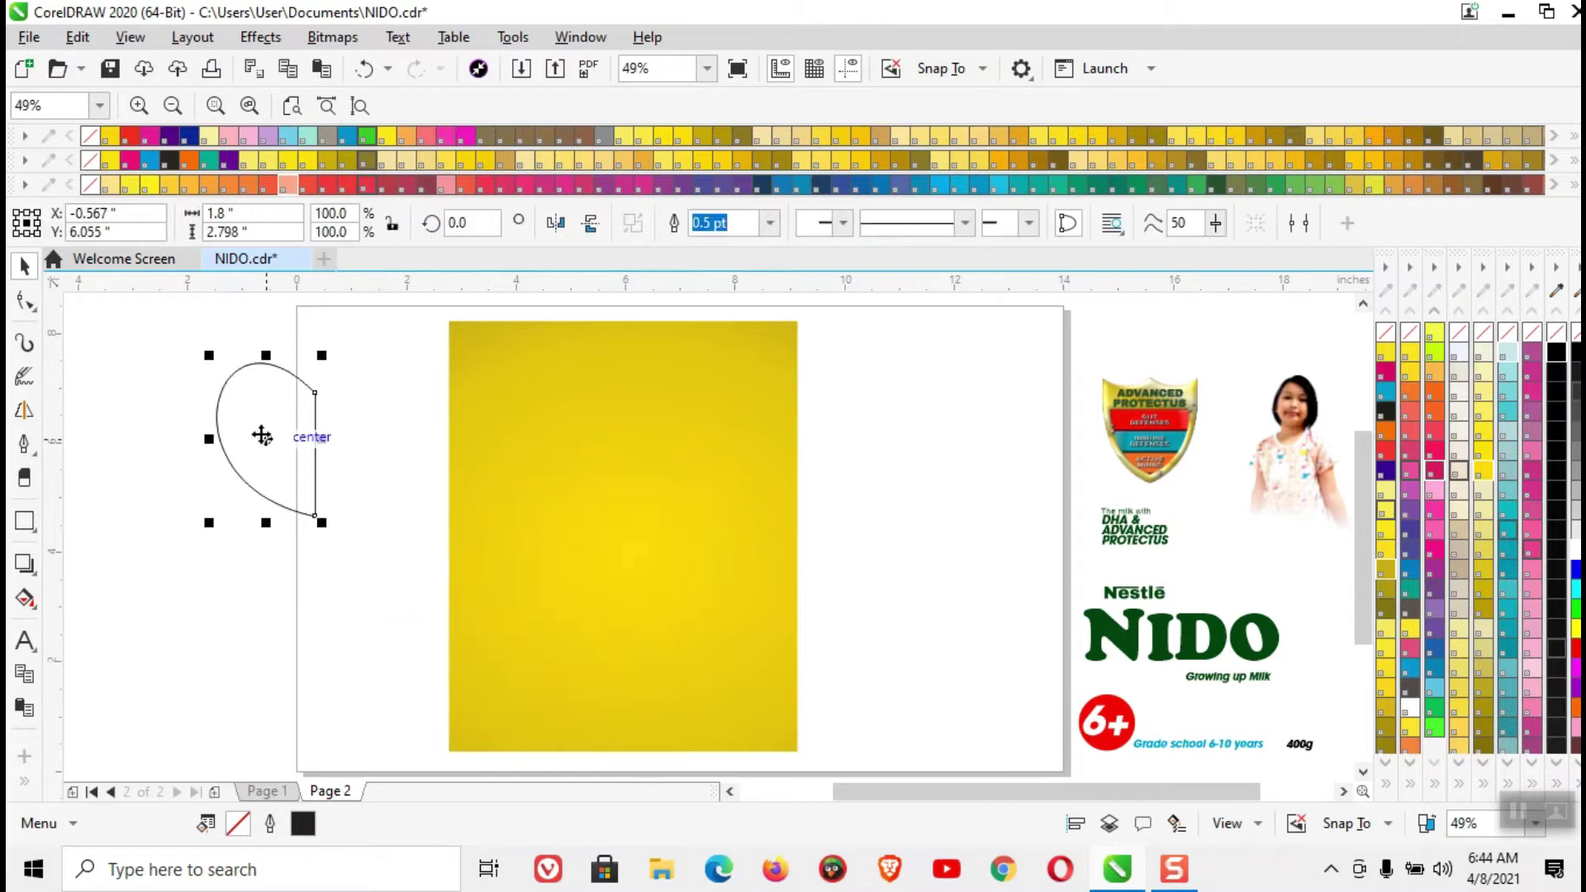
left_click(590, 222)
left_click_drag(265, 395, 366, 447)
left_click(260, 451, "shift")
left_click(677, 227)
left_click(248, 566)
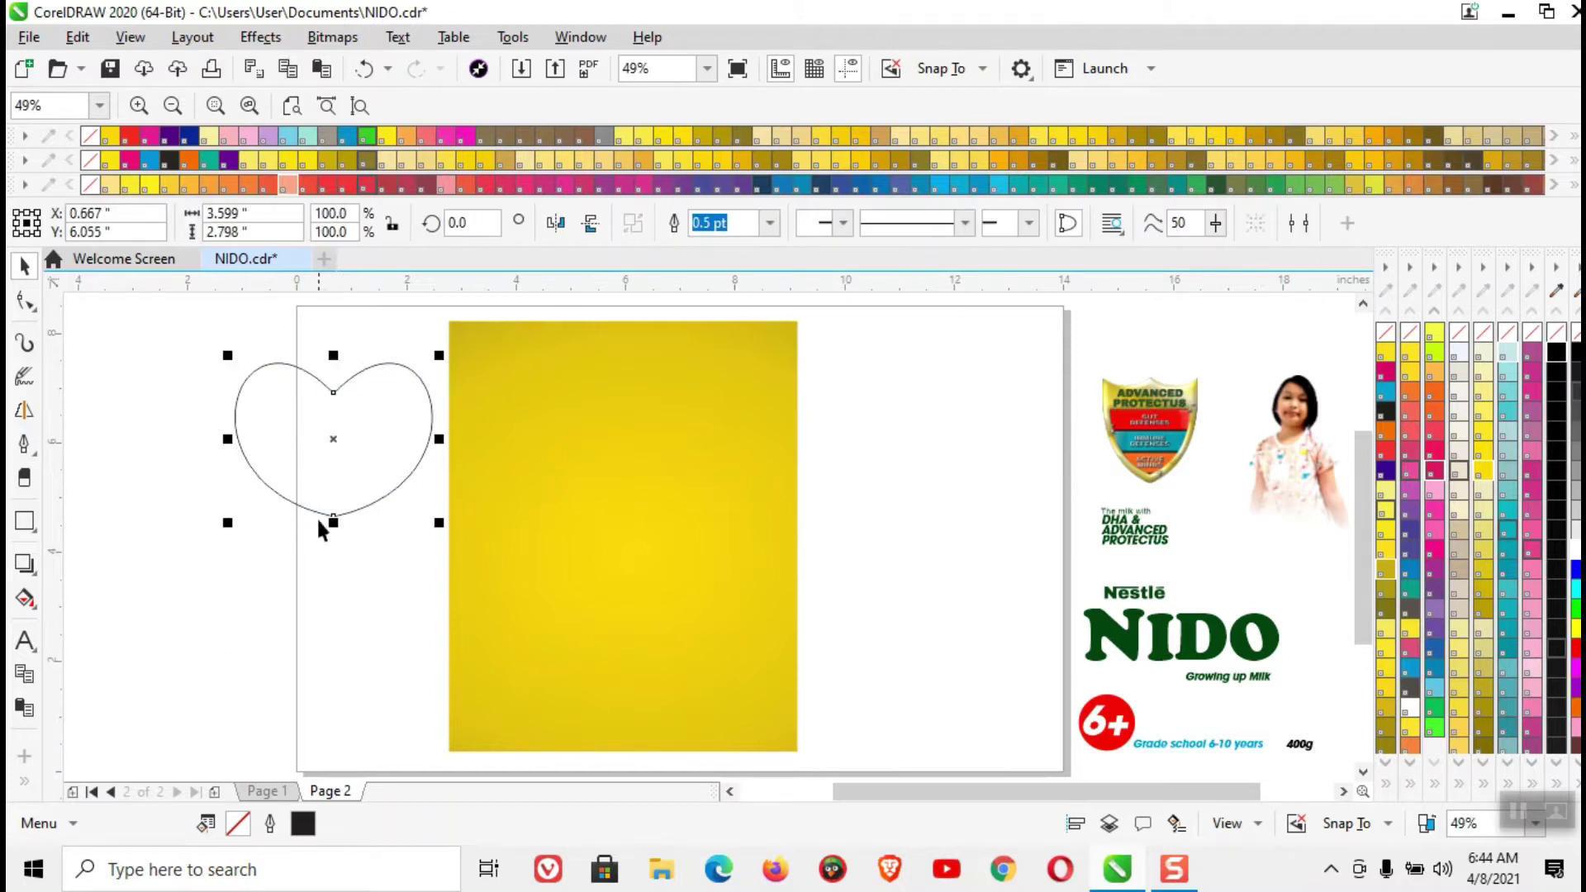
- Add a single outside contour with an offset of about 0.313 inches around the heart and break the contour apart
left_click(34, 573)
left_click(104, 616)
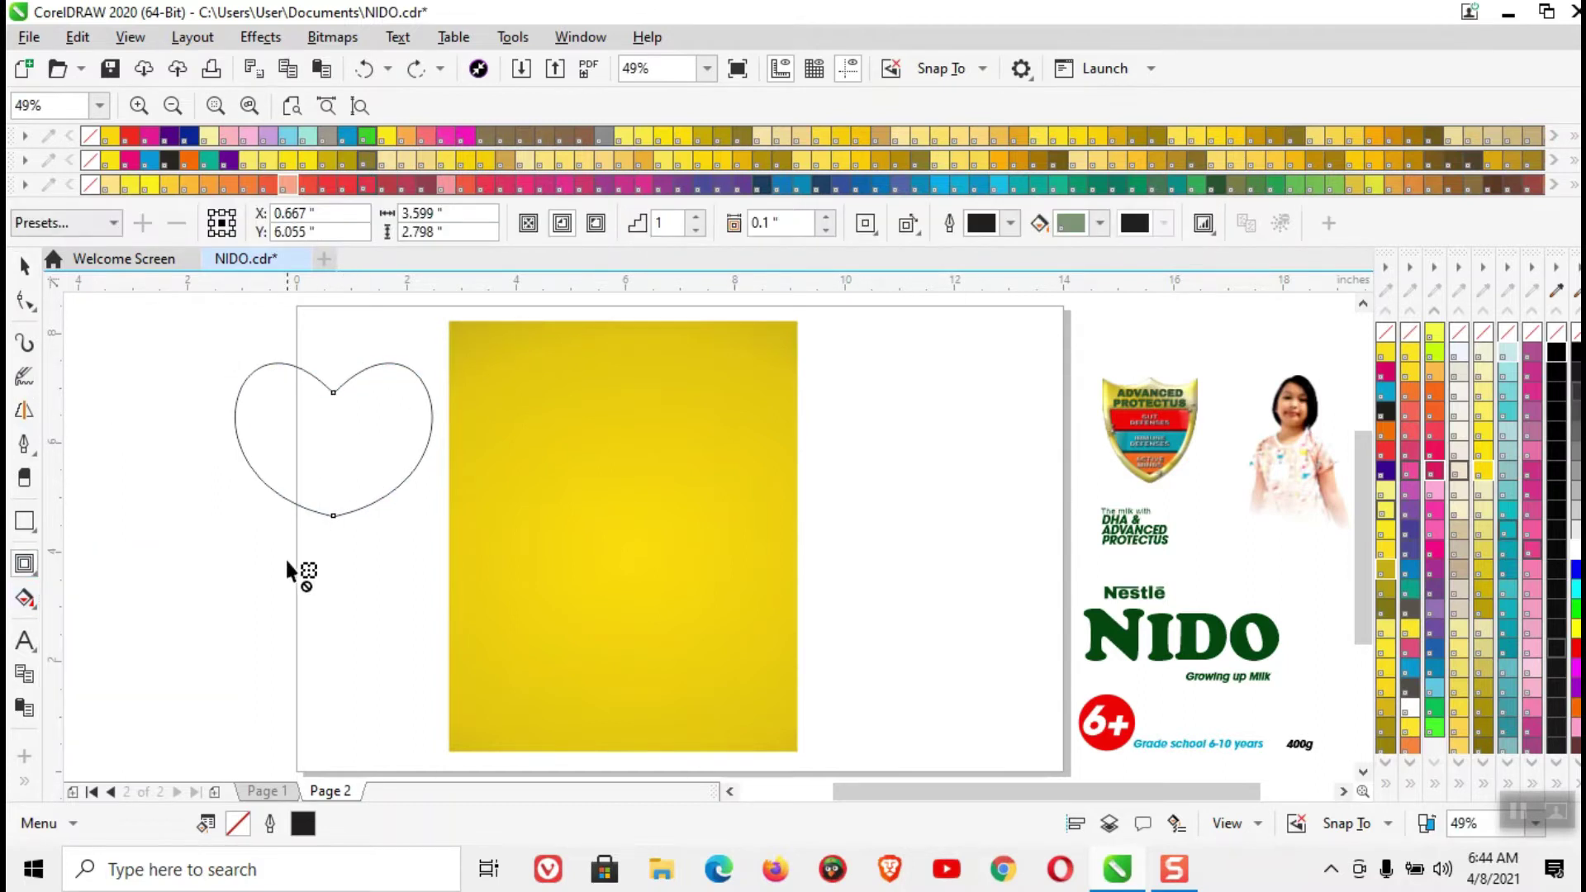
left_click_drag(328, 517, 338, 532)
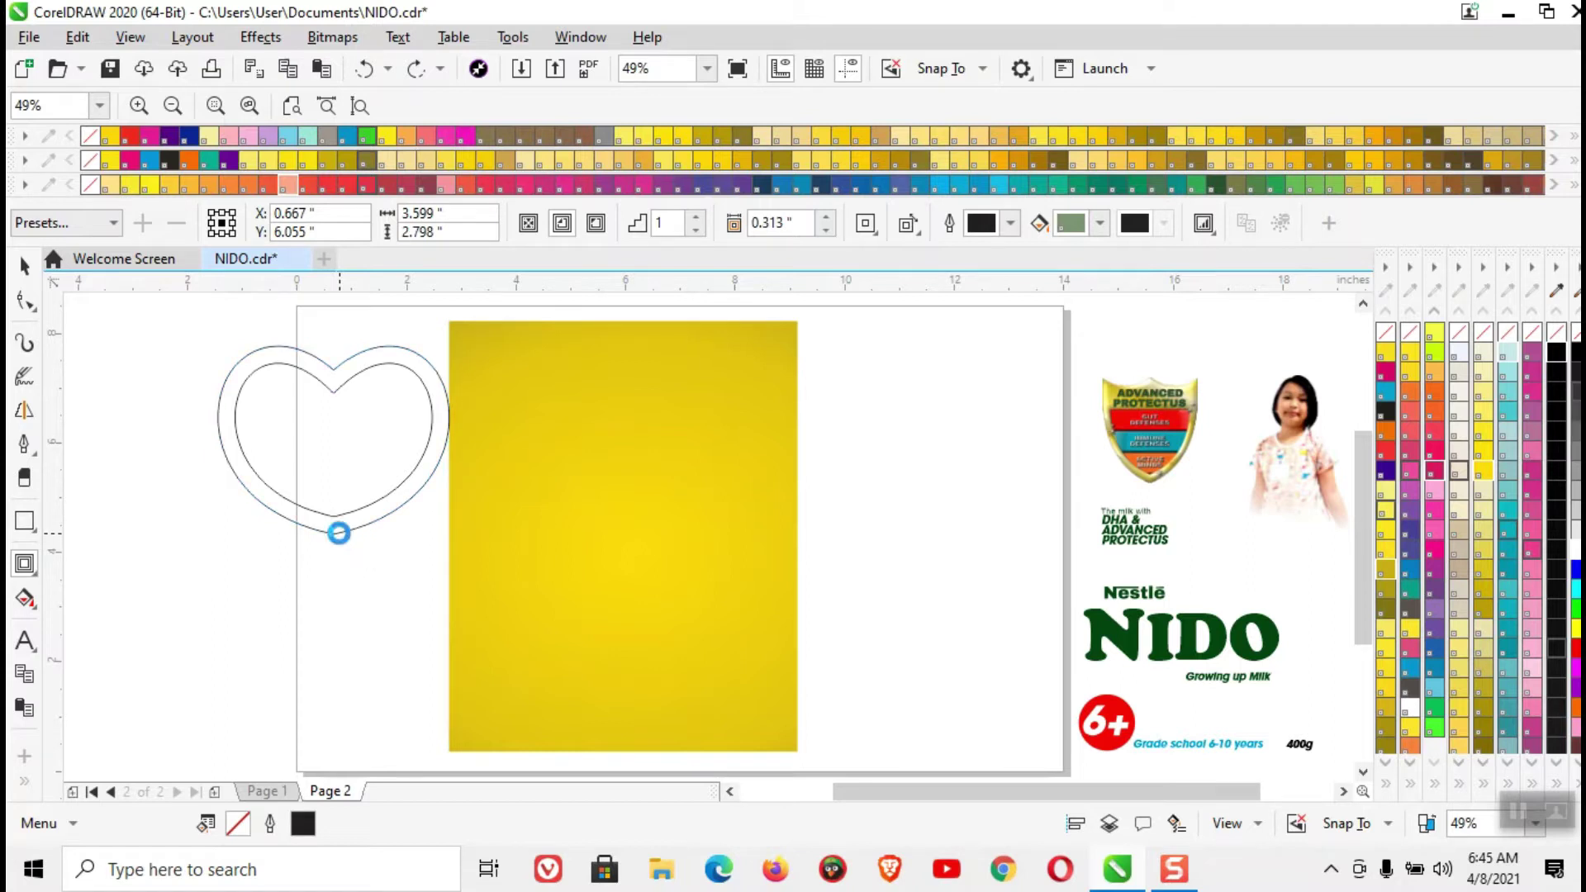
right_click(345, 379)
left_click(409, 415)
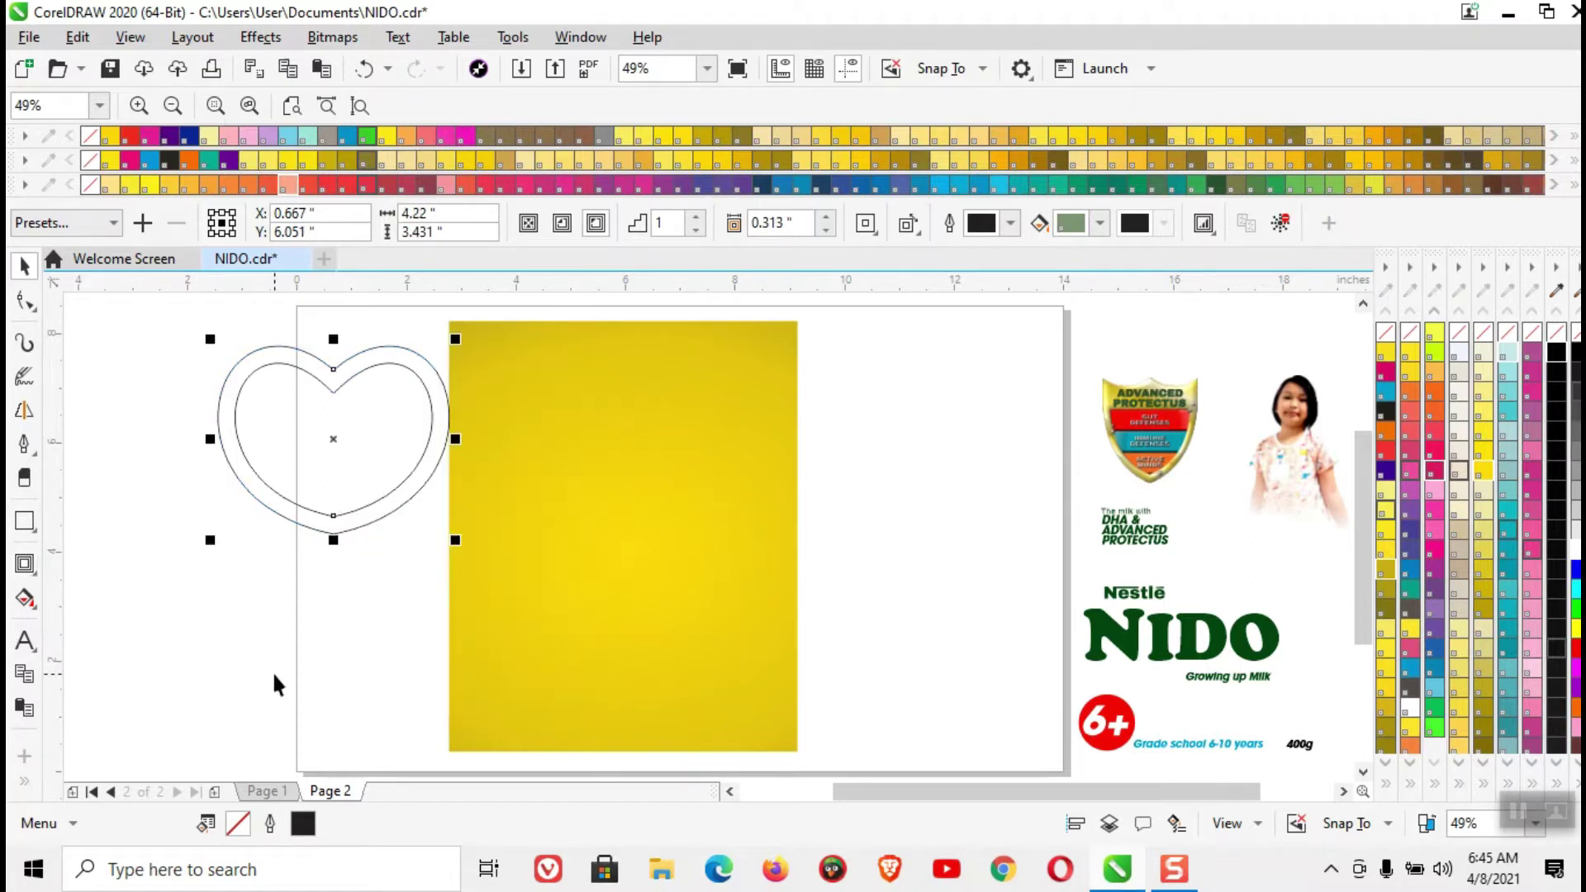
- Trim the outer heart with the inner heart and delete the inner one, leaving a hollow heart frame
left_click(331, 420)
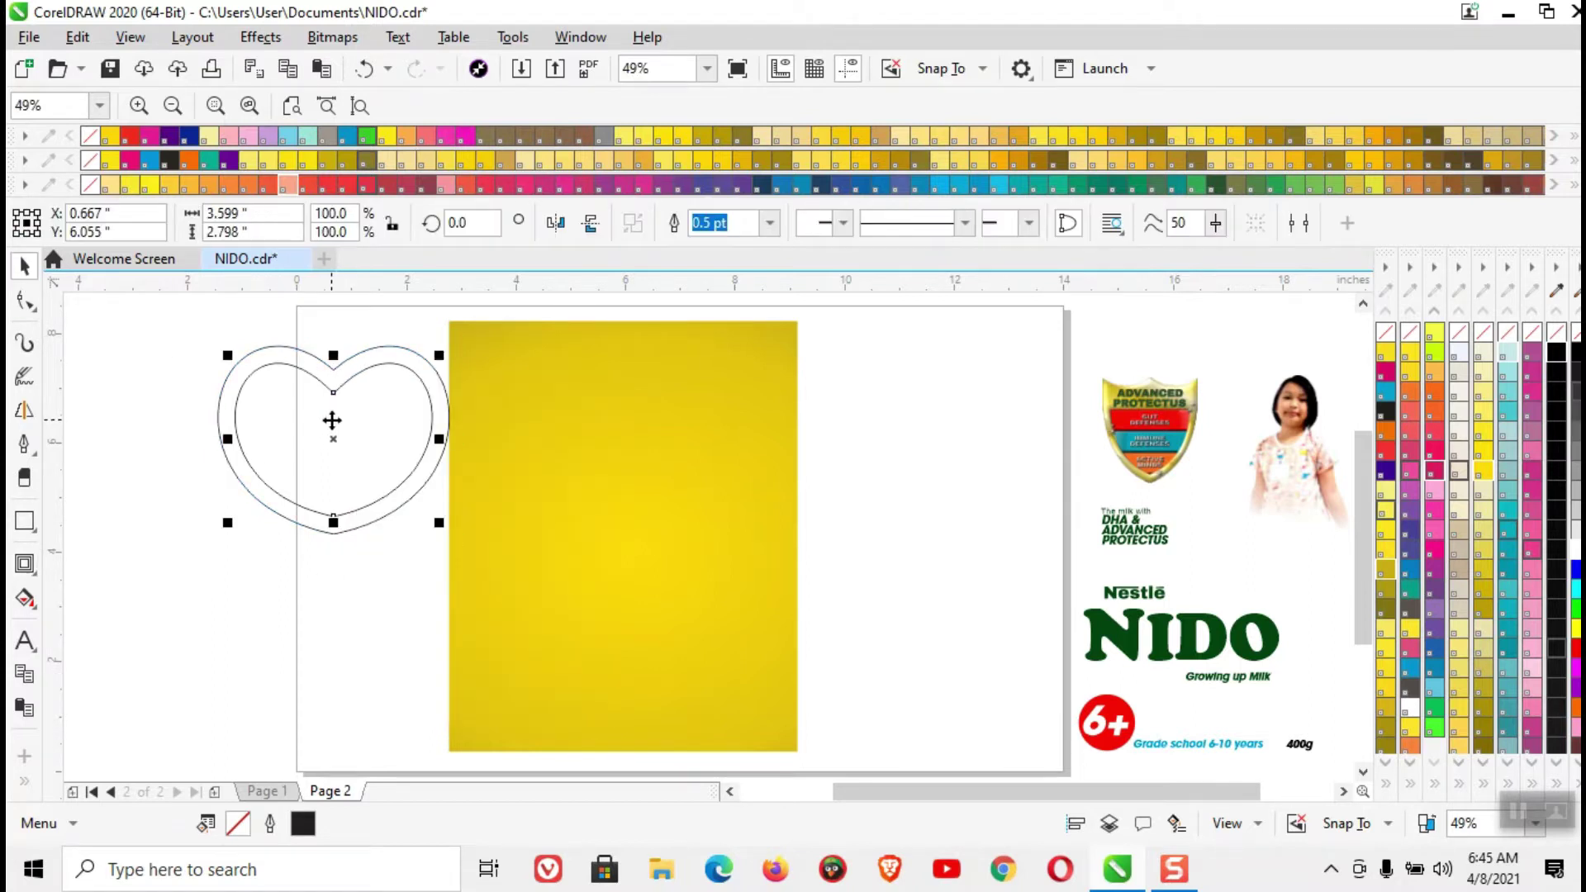
left_click(385, 345, "shift")
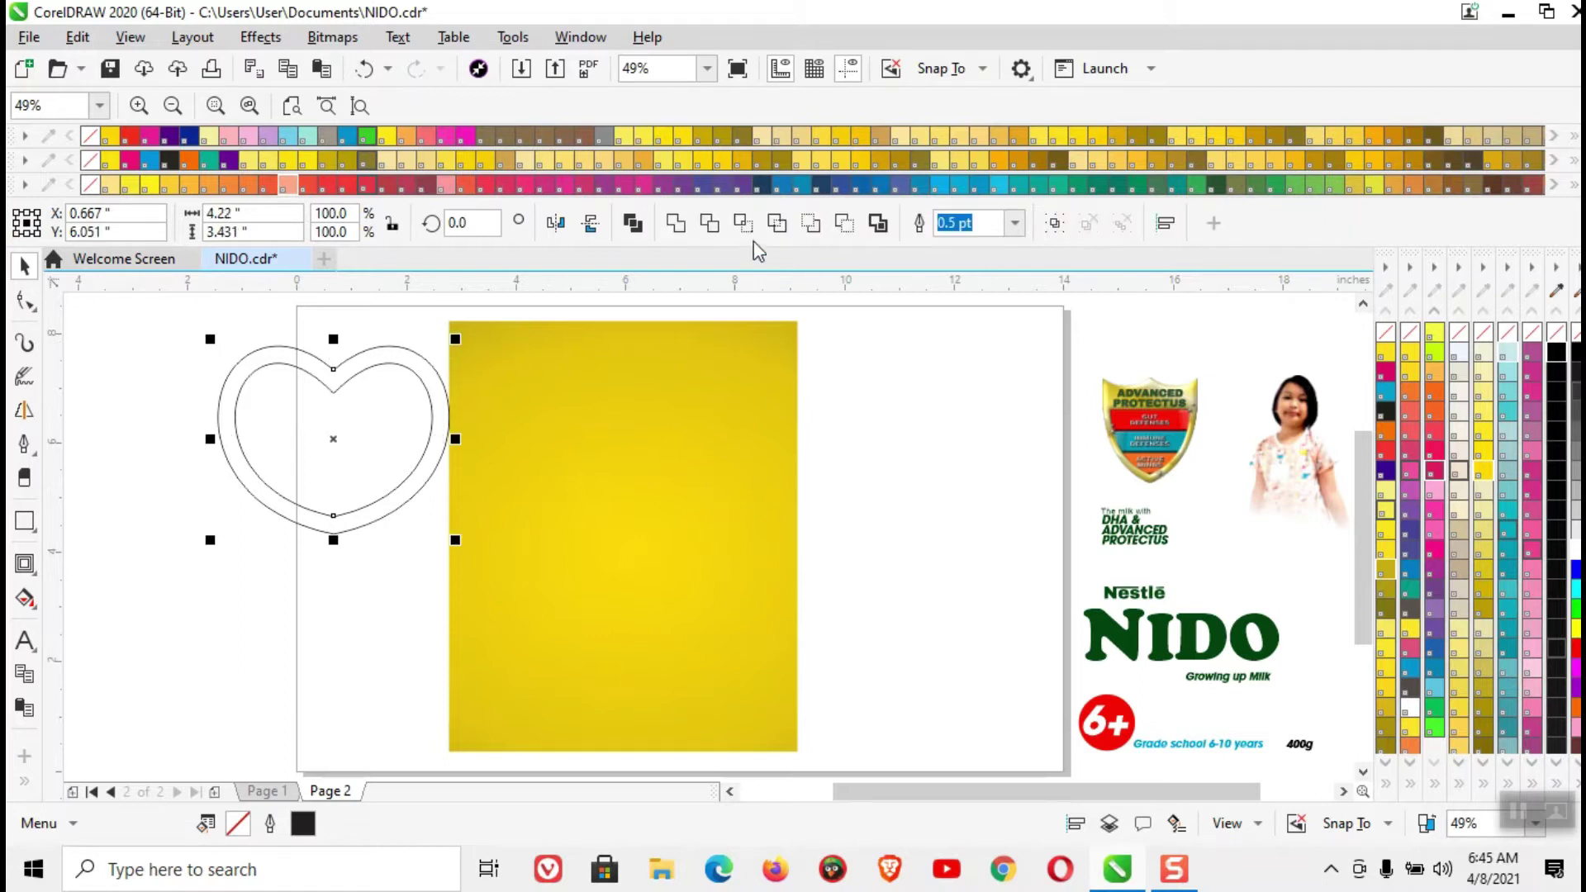
left_click(710, 224)
left_click(281, 719)
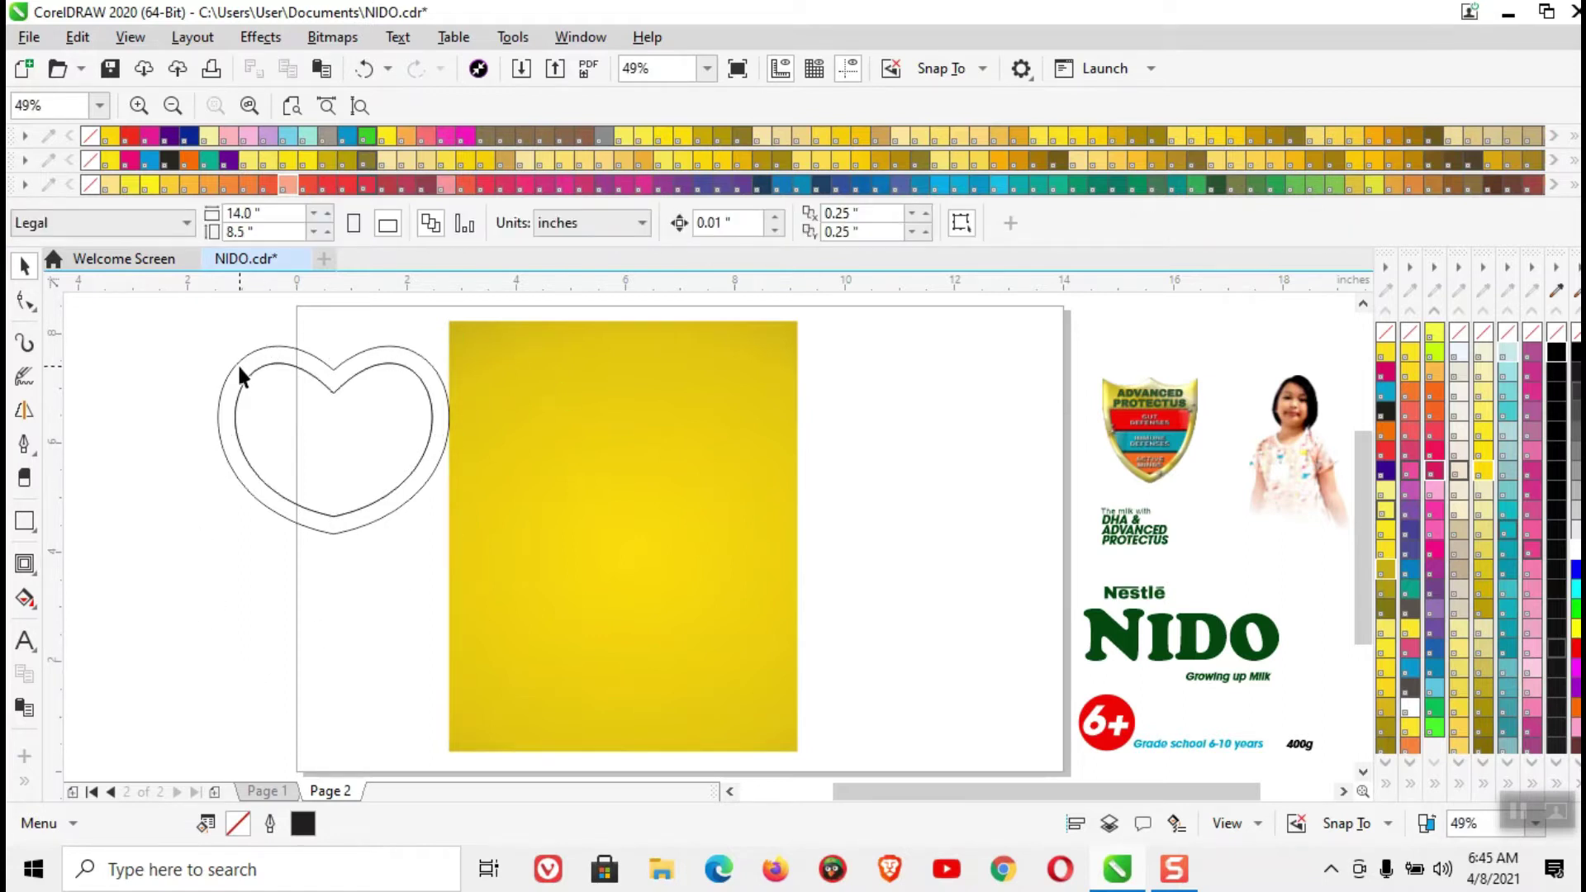
left_click(291, 423)
right_click(313, 419)
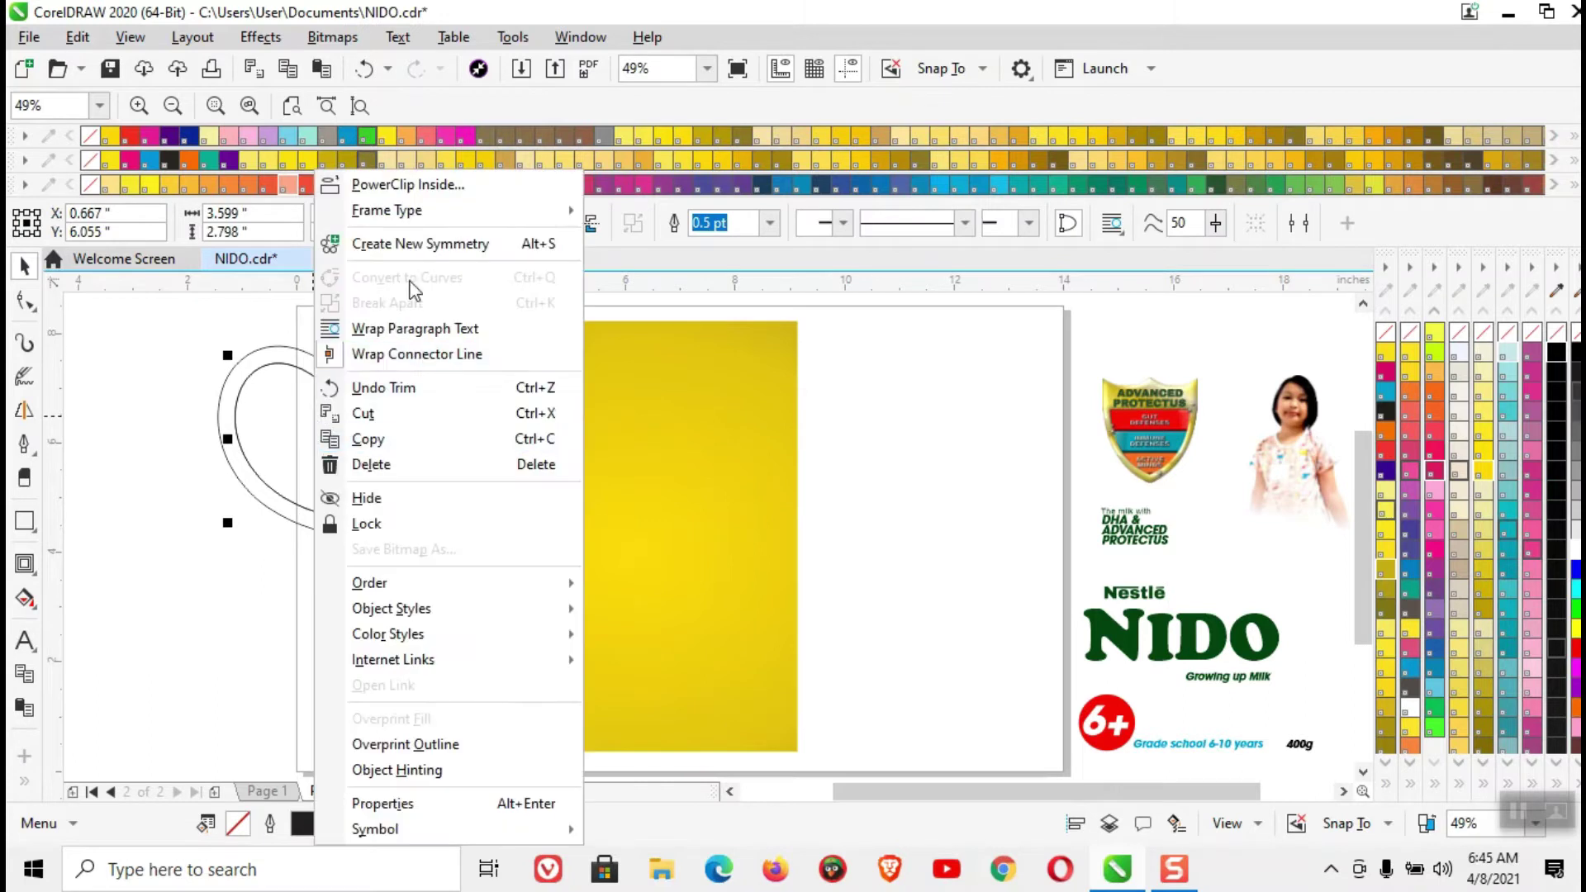
left_click(379, 467)
- Place the heart frame over the yellow panel, enlarge it to about 5.96 by 4.85 inches and fill it dark gold
left_click_drag(309, 363, 540, 440)
left_click_drag(686, 604, 782, 684)
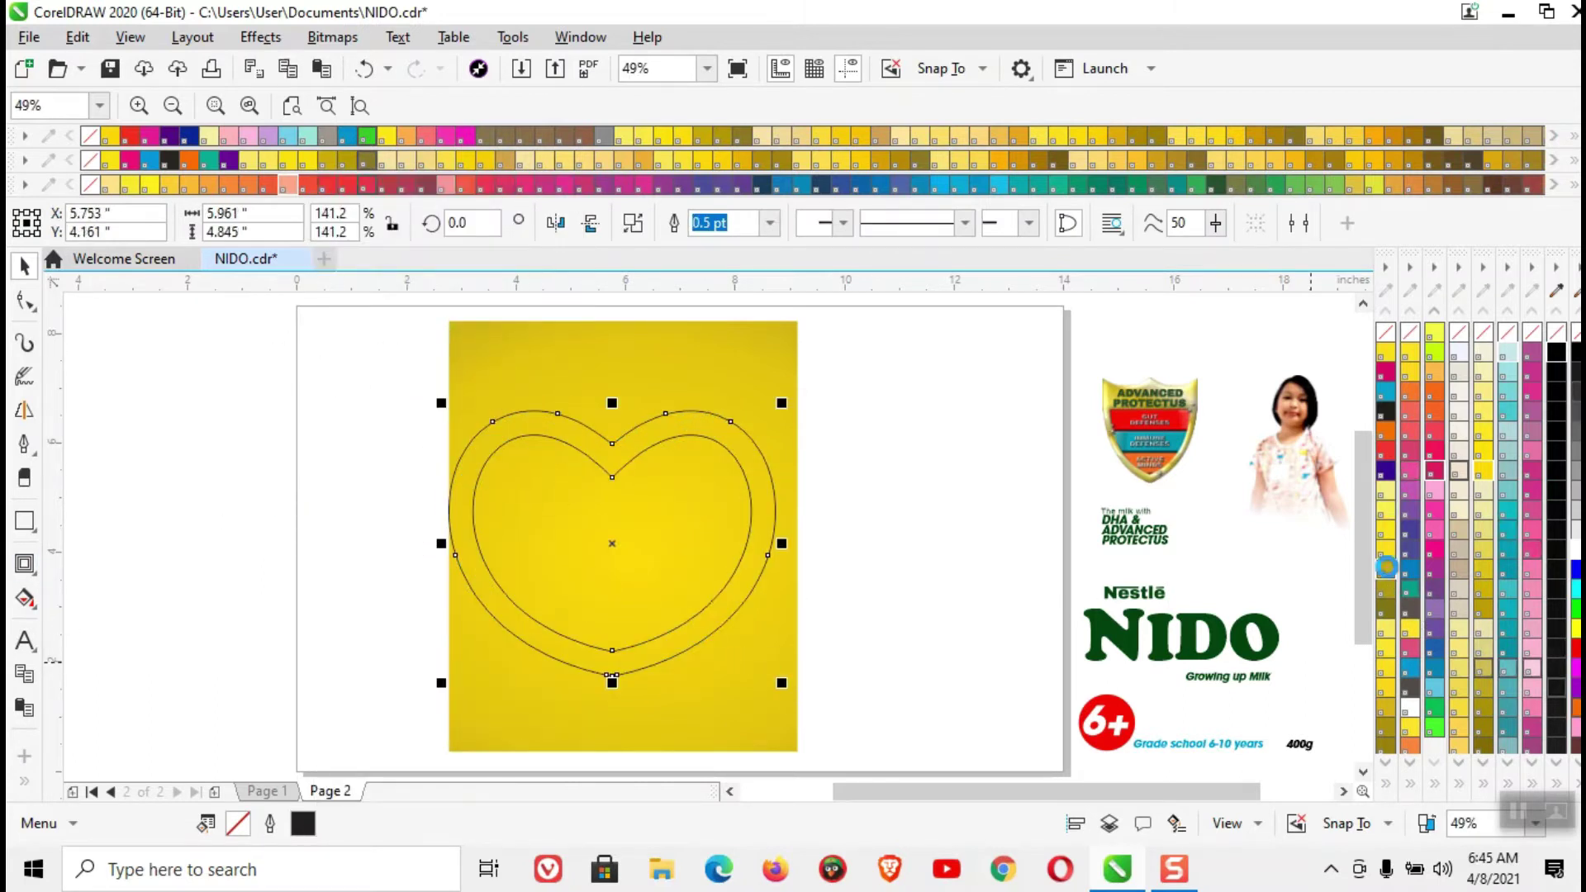
left_click(1387, 567)
- Apply a diagonal linear fountain fill across the heart frame and add alternating light yellow and dark gold colour stops
left_click(36, 610)
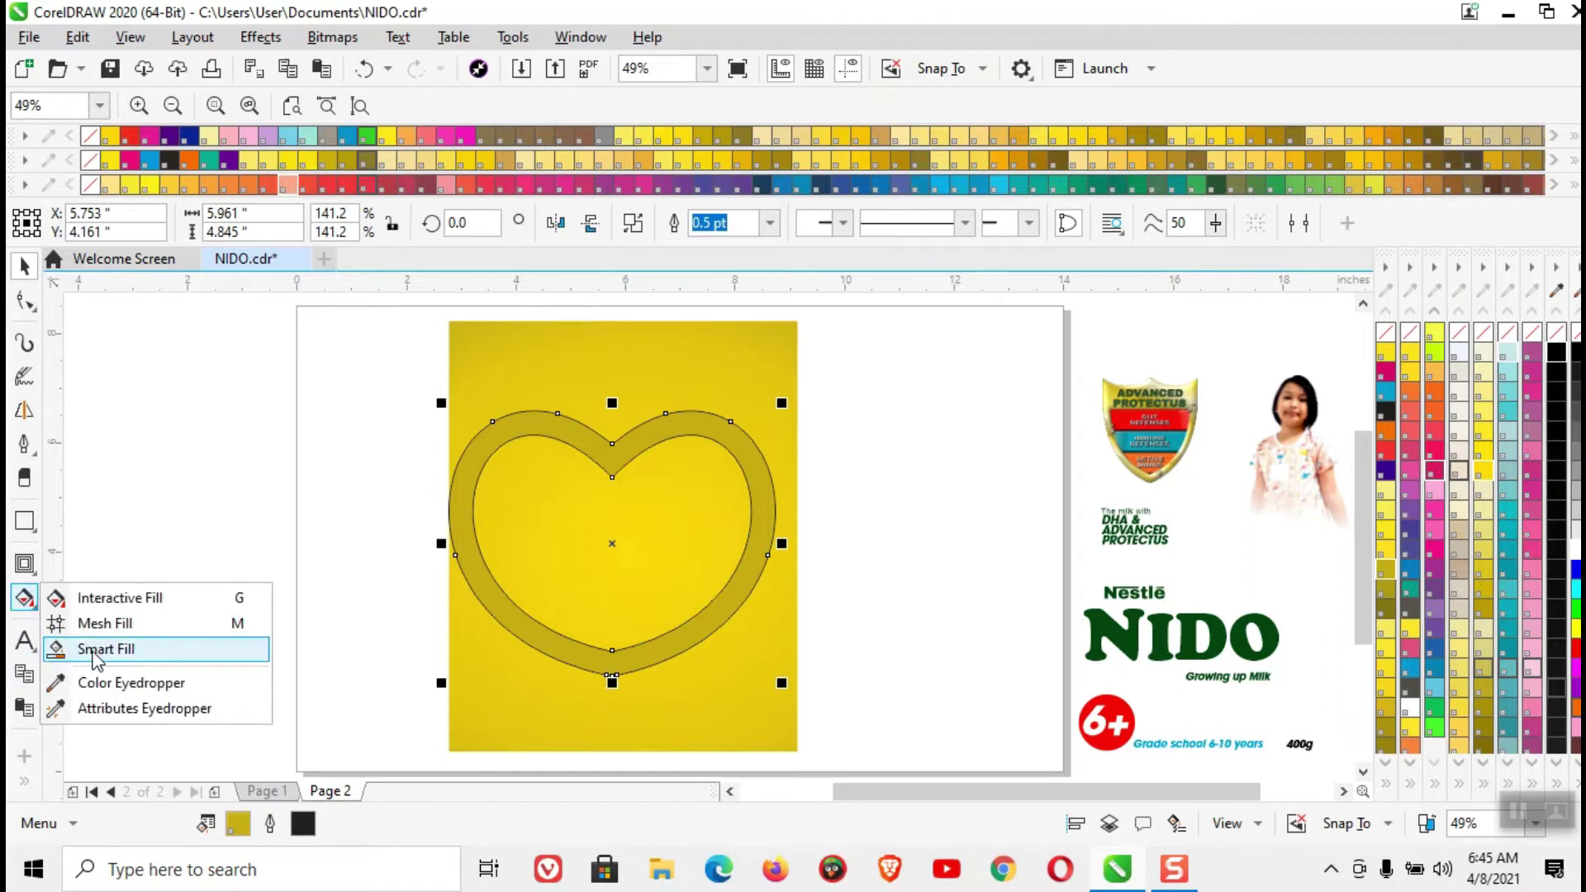
left_click(99, 596)
left_click_drag(473, 651, 508, 653)
left_click(761, 385)
left_click(1485, 468)
double_click(723, 426)
left_click(1484, 393)
double_click(670, 483)
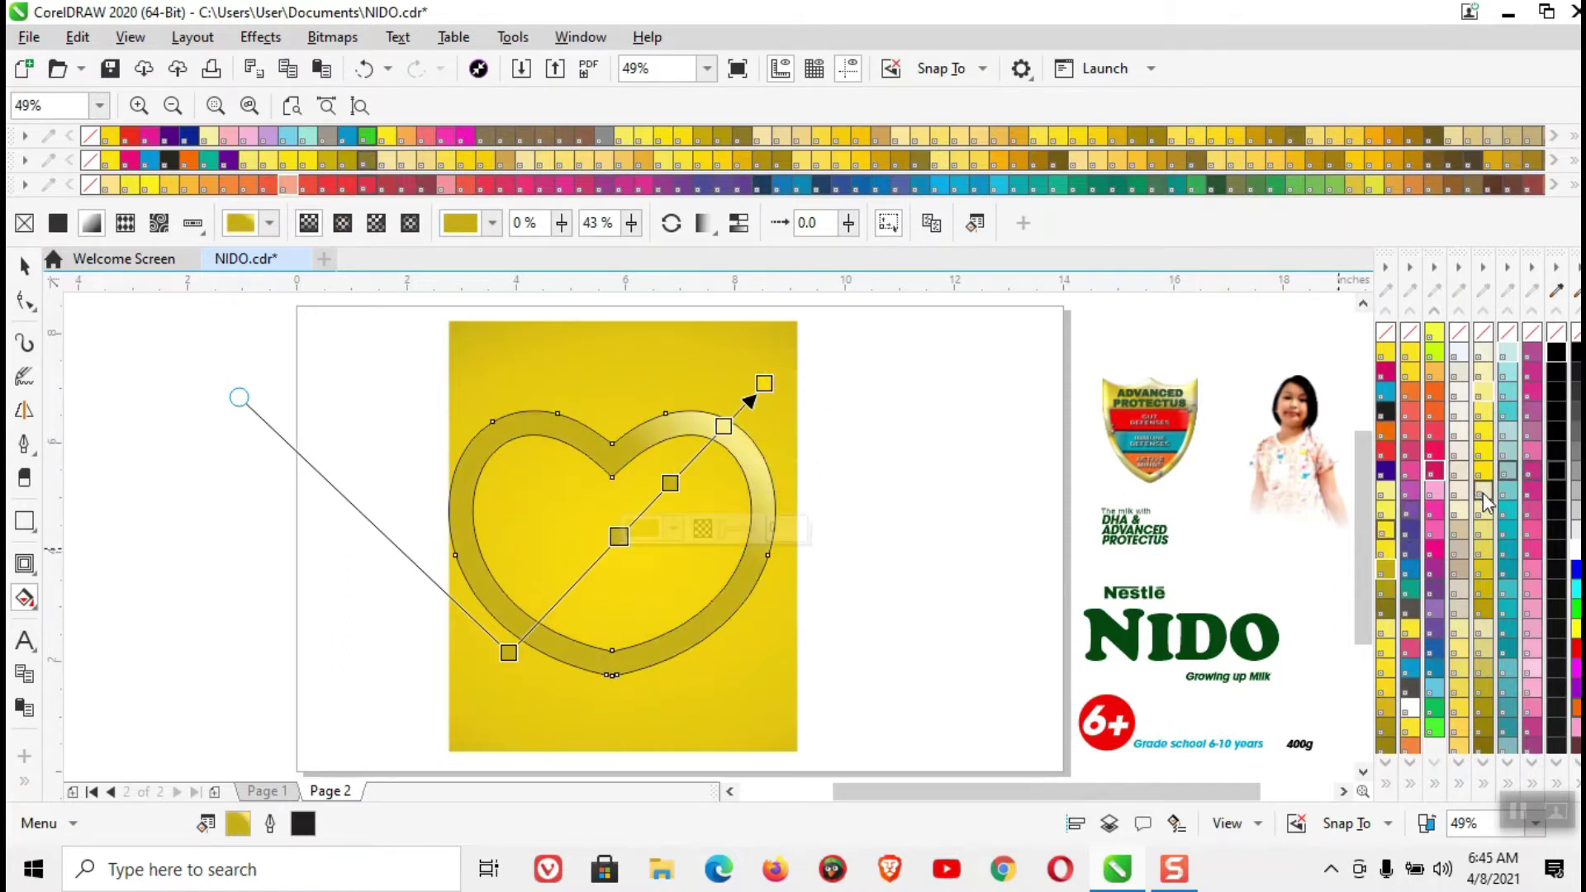
- Add another light yellow colour stop, pull both gradient ends closer to the heart frame and remove its outline
double_click(582, 578)
left_click(1484, 404)
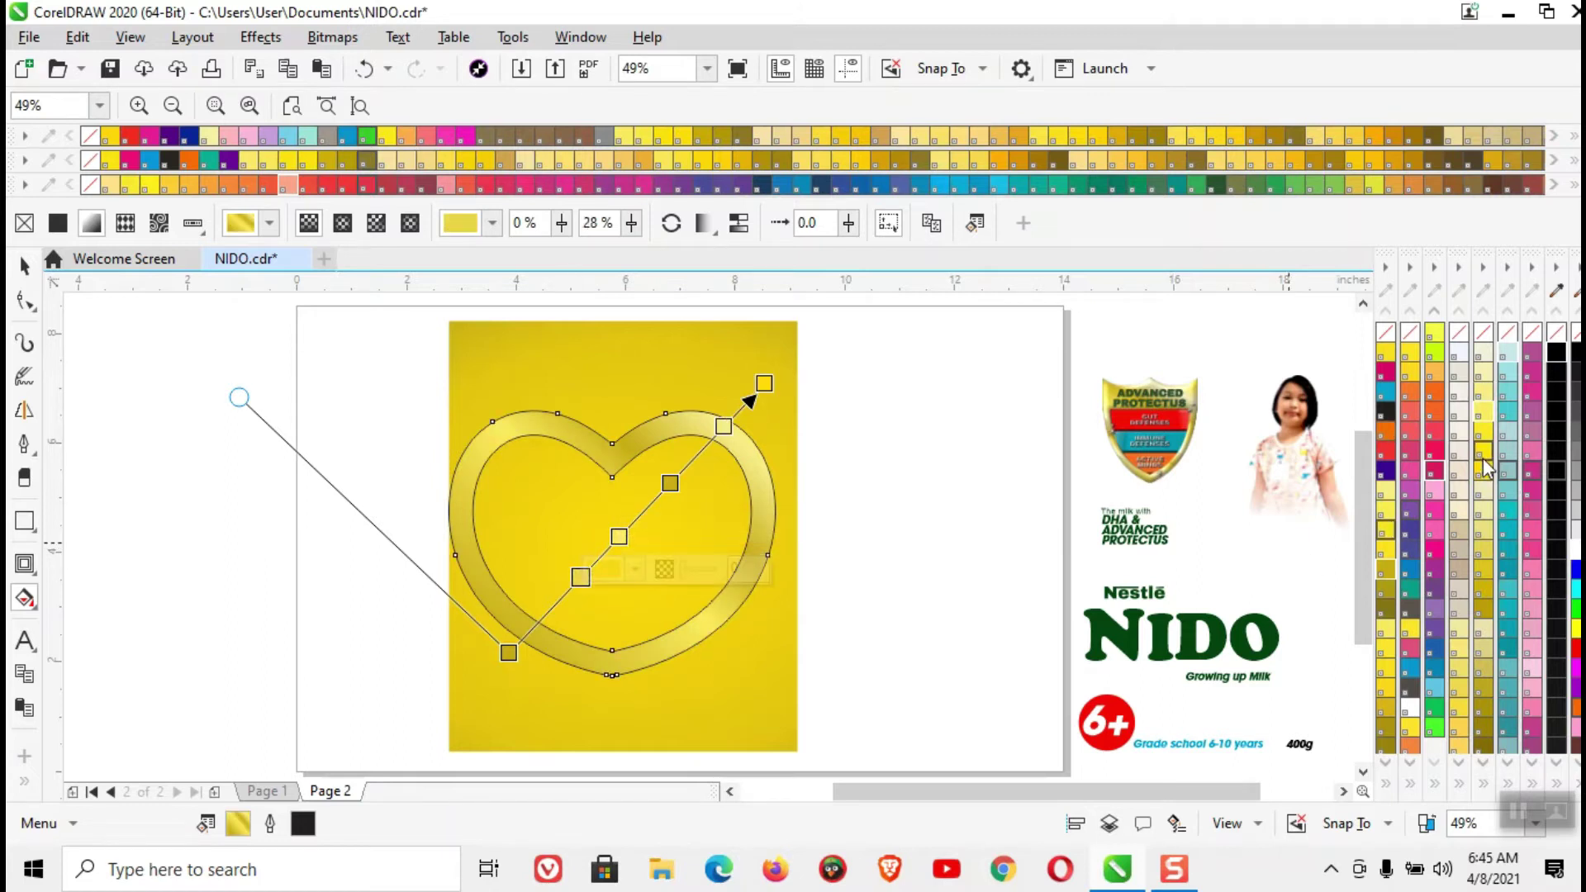
left_click_drag(509, 652, 548, 679)
left_click_drag(764, 383, 745, 404)
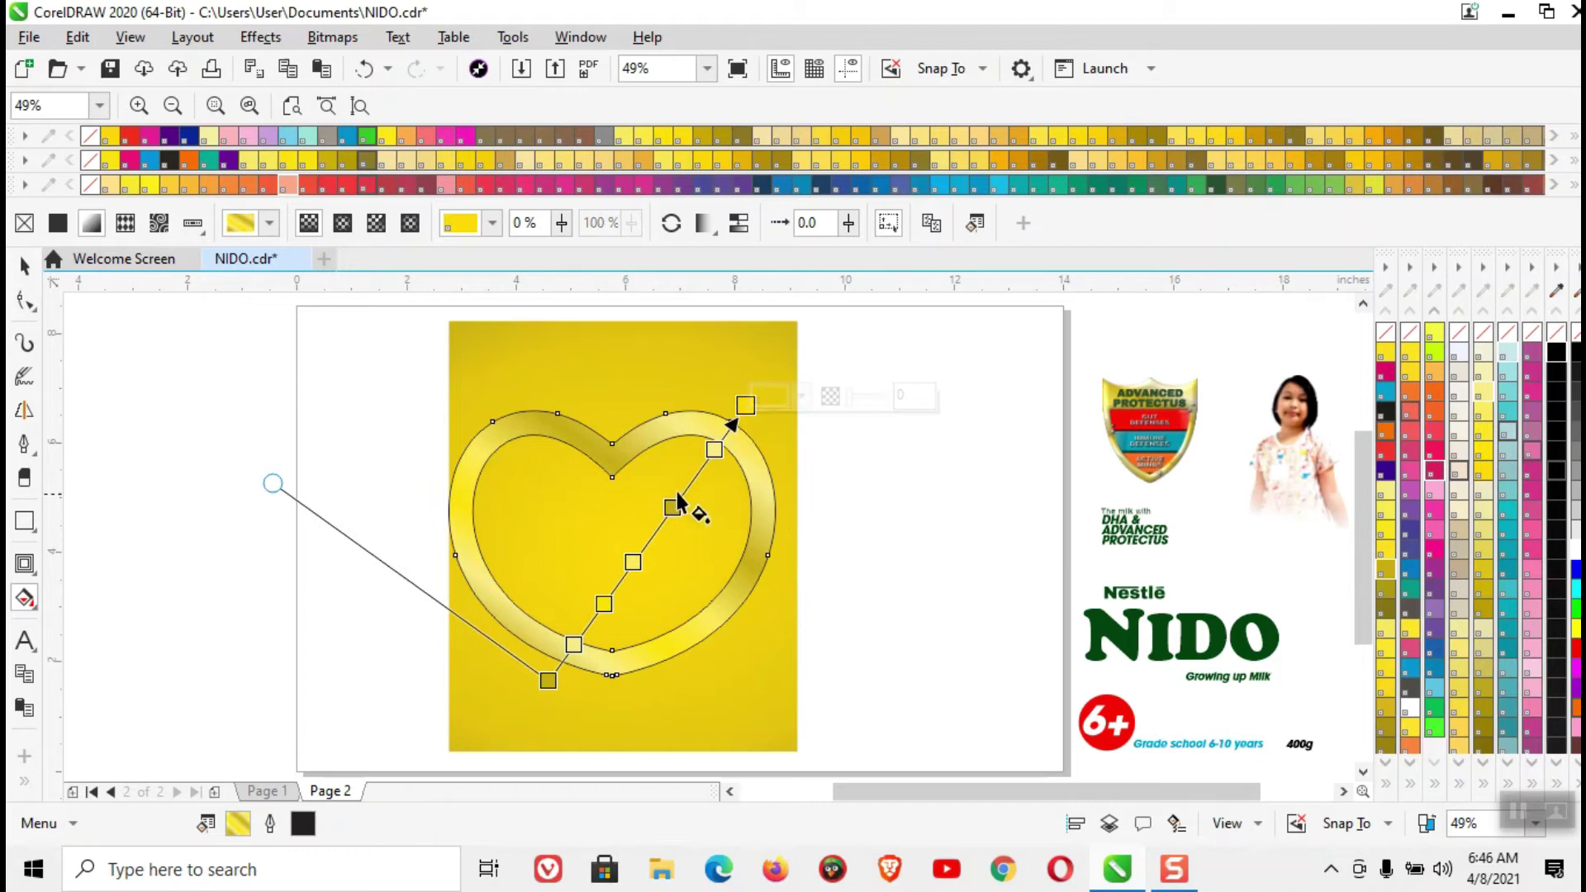
key("space")
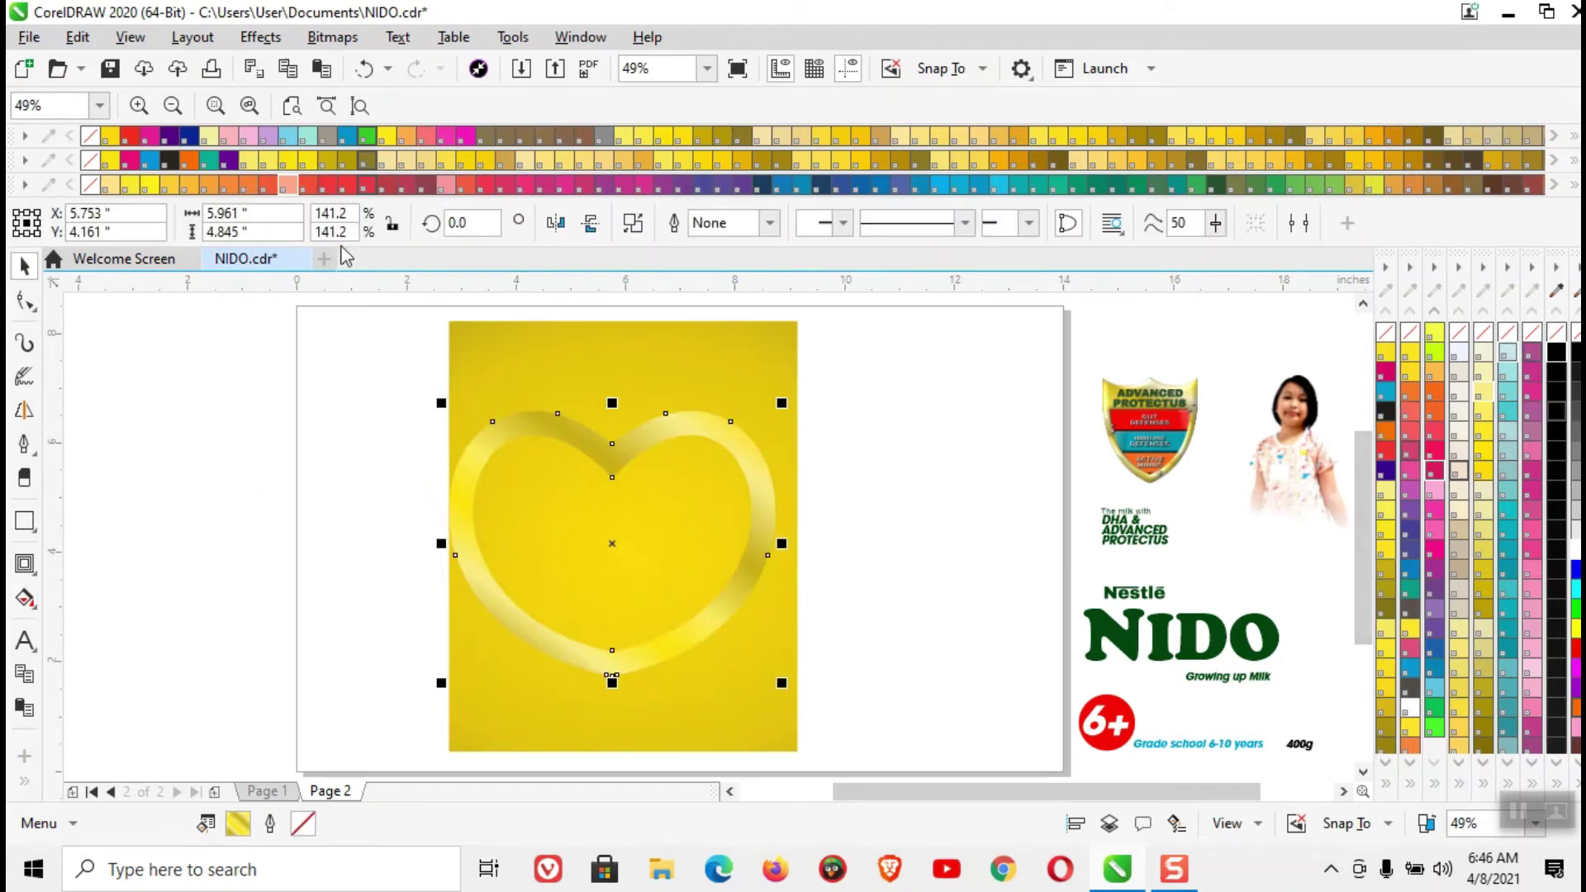
- Apply the Inner Edge shadow preset to the heart frame and lower the shadow opacity to 20
left_click(36, 578)
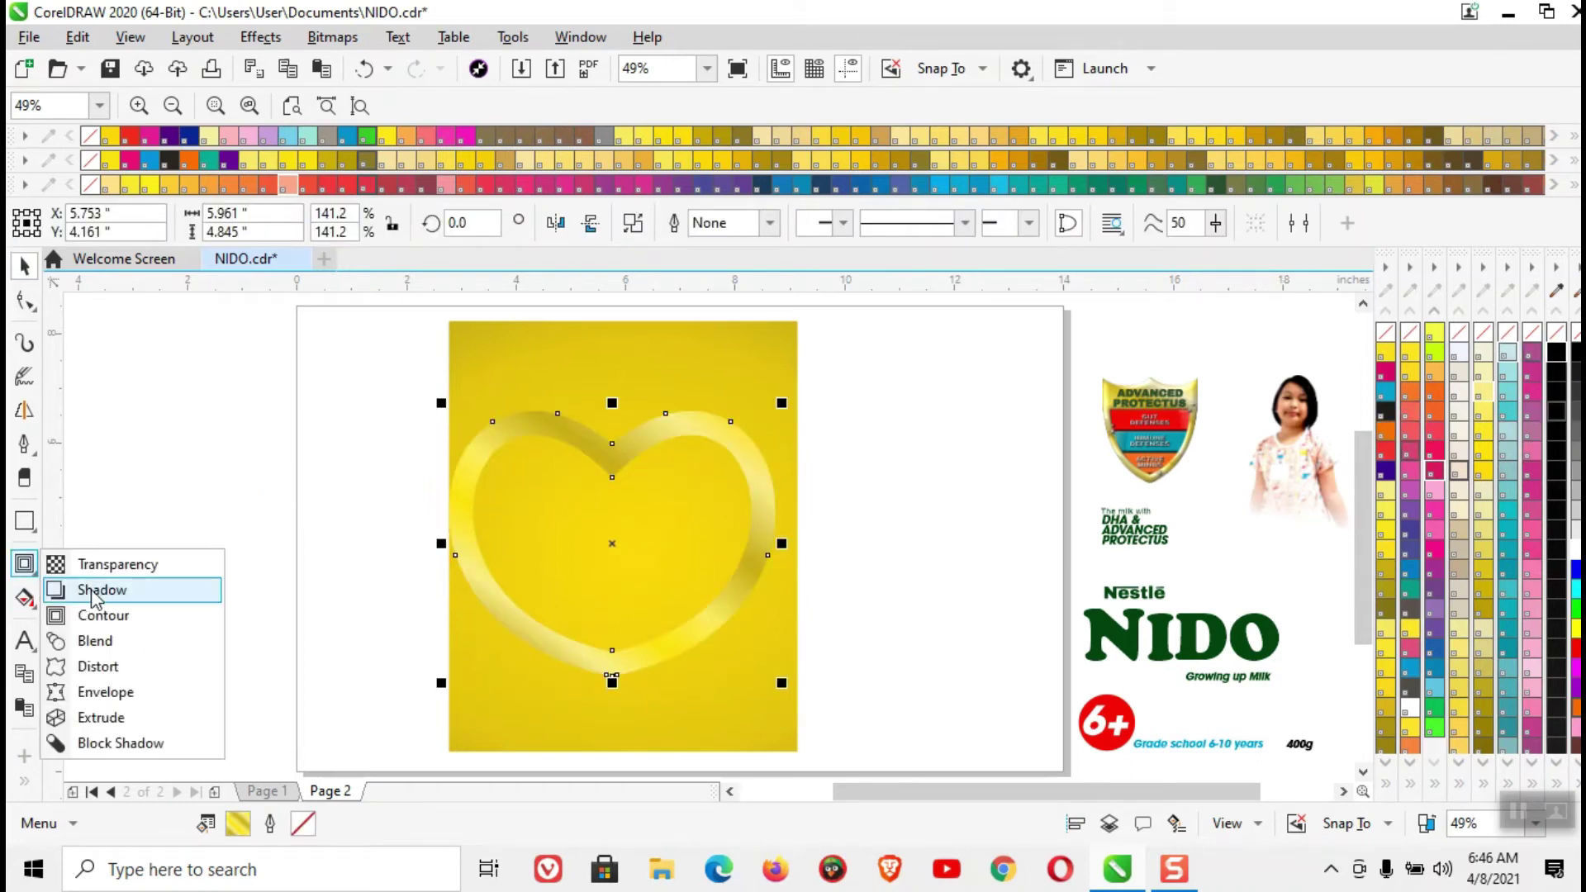
left_click(99, 593)
left_click(66, 222)
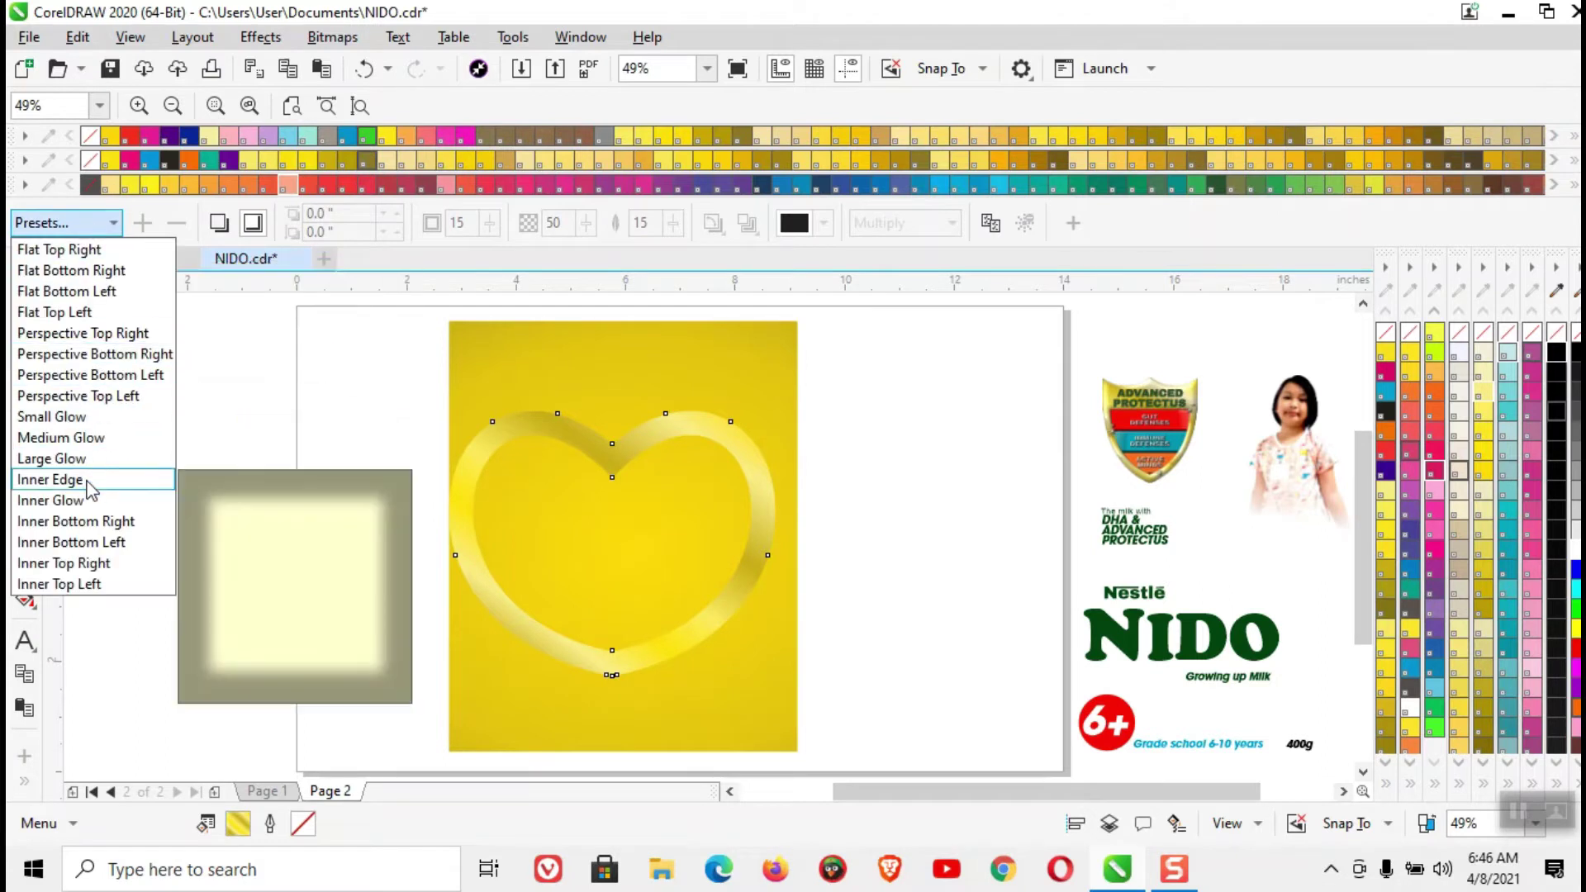
left_click(50, 479)
left_click_drag(647, 545, 646, 546)
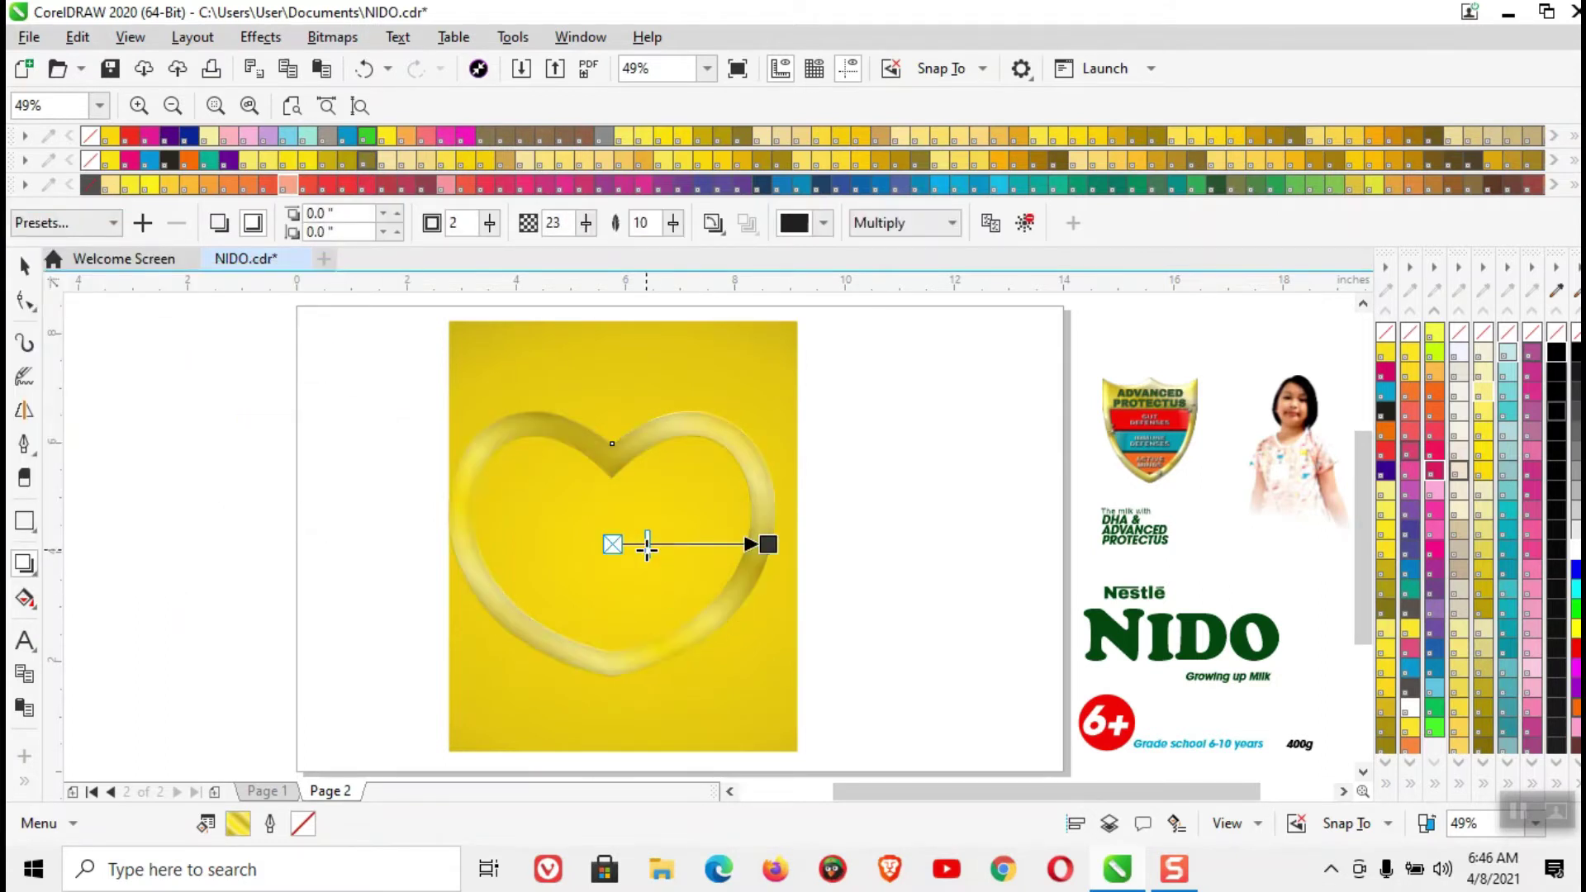
- Change the inner shadow's merge mode to Normal and its colour to grey, with an opacity of about 32
left_click(823, 224)
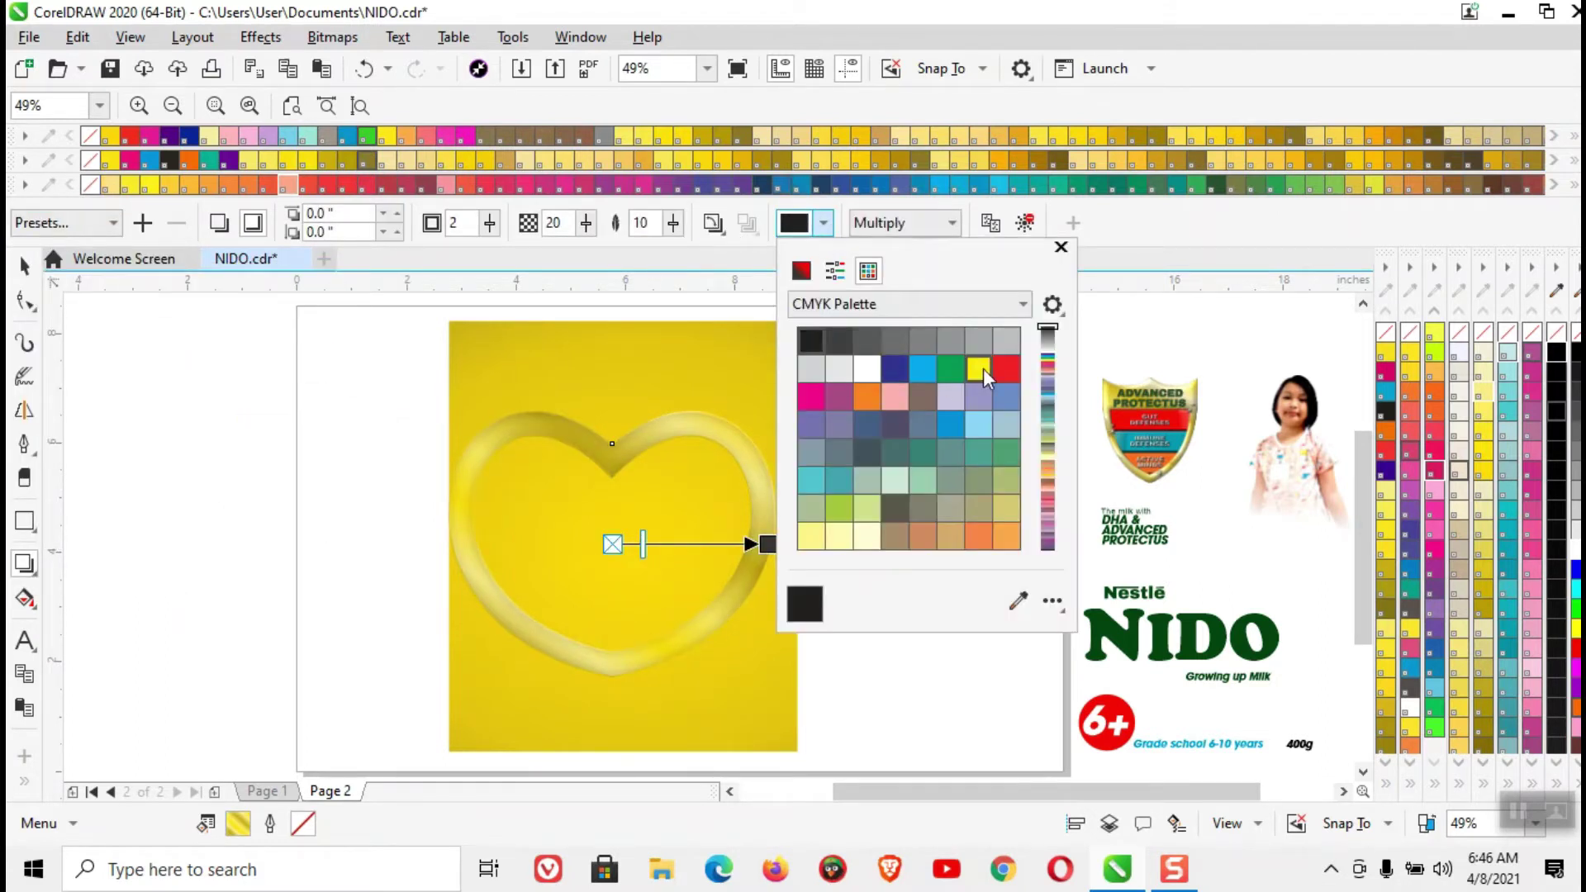
left_click(978, 369)
left_click(941, 223)
left_click(914, 250)
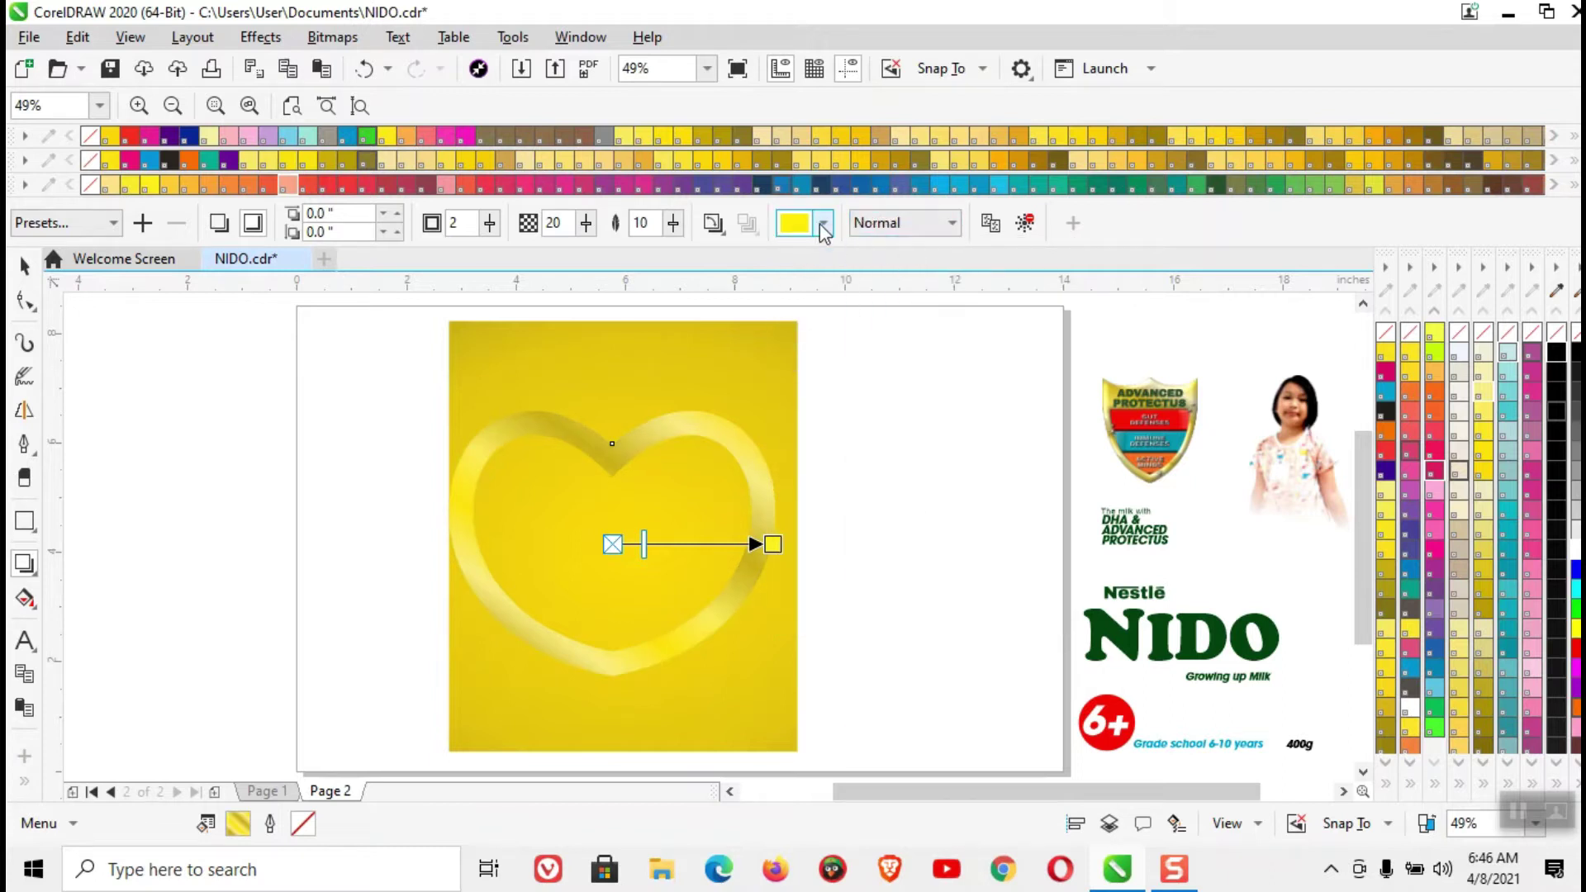
left_click(824, 225)
left_click(1004, 346)
left_click(954, 337)
left_click(895, 340)
left_click(1059, 248)
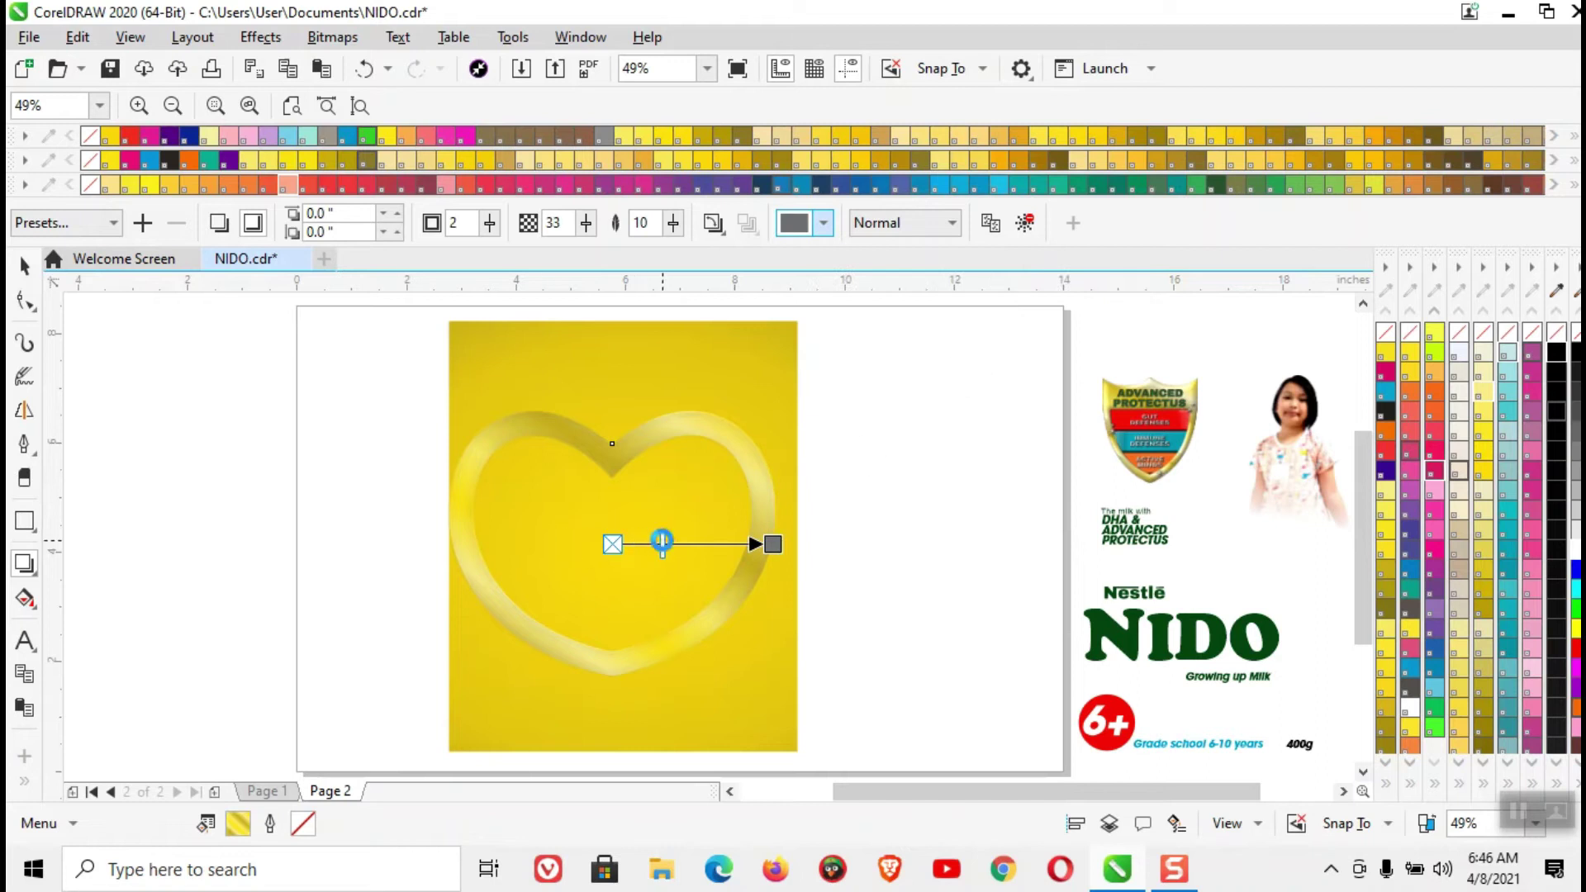
- Convert the shaded heart frame to a bitmap
key("space")
left_click(332, 36)
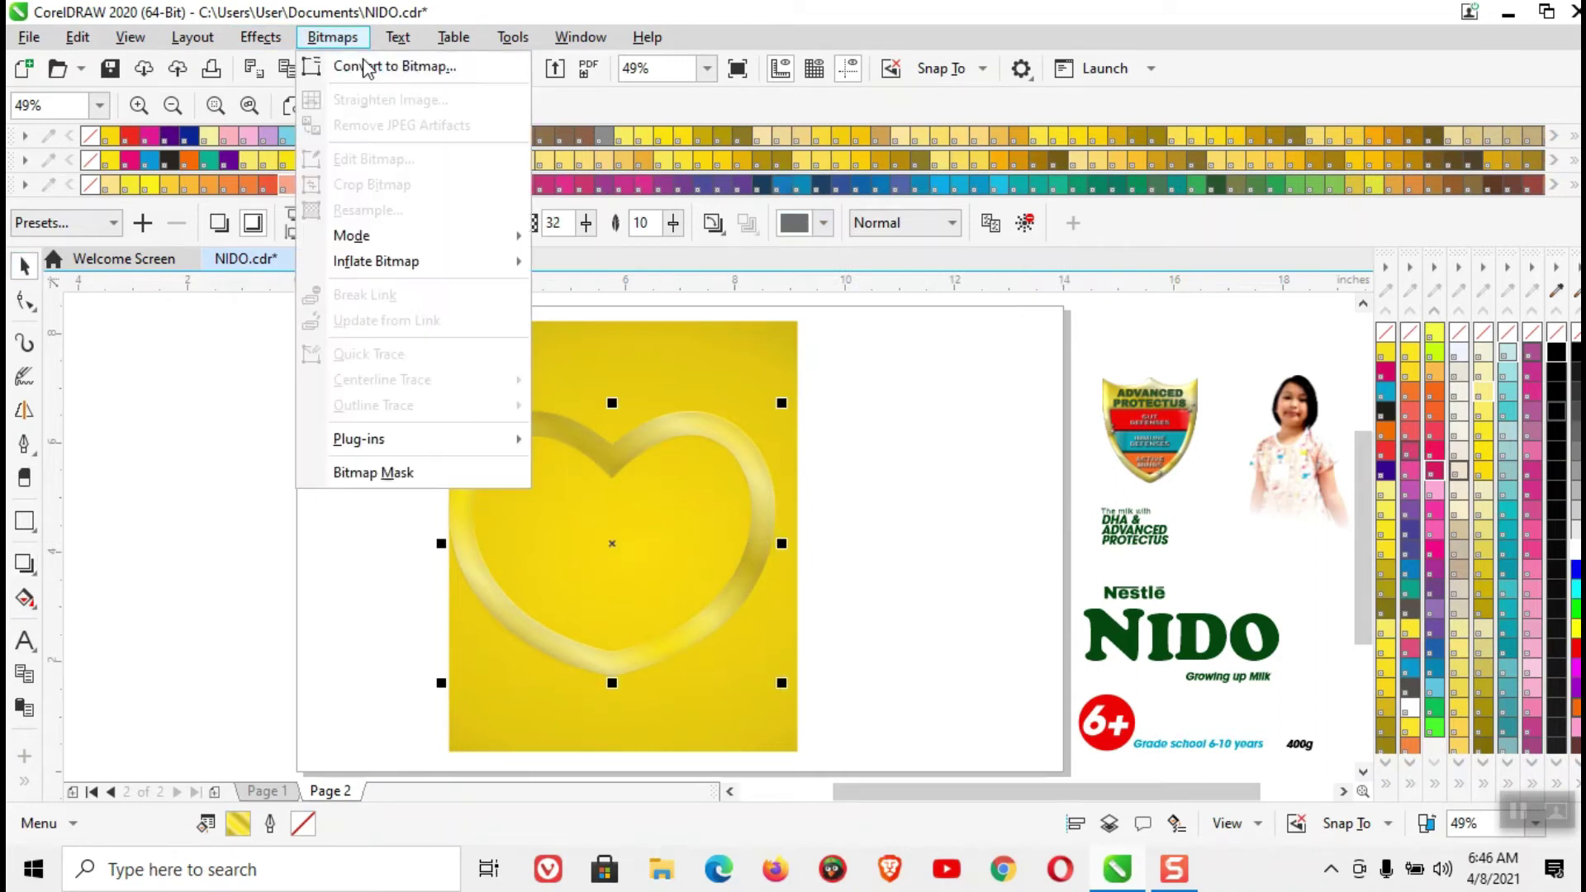
left_click(398, 63)
left_click(954, 363)
left_click(851, 450)
left_click(829, 560)
- Apply the Plastic texture effect to the heart bitmap with highlight 80, depth 30 and smoothness 57
left_click(260, 36)
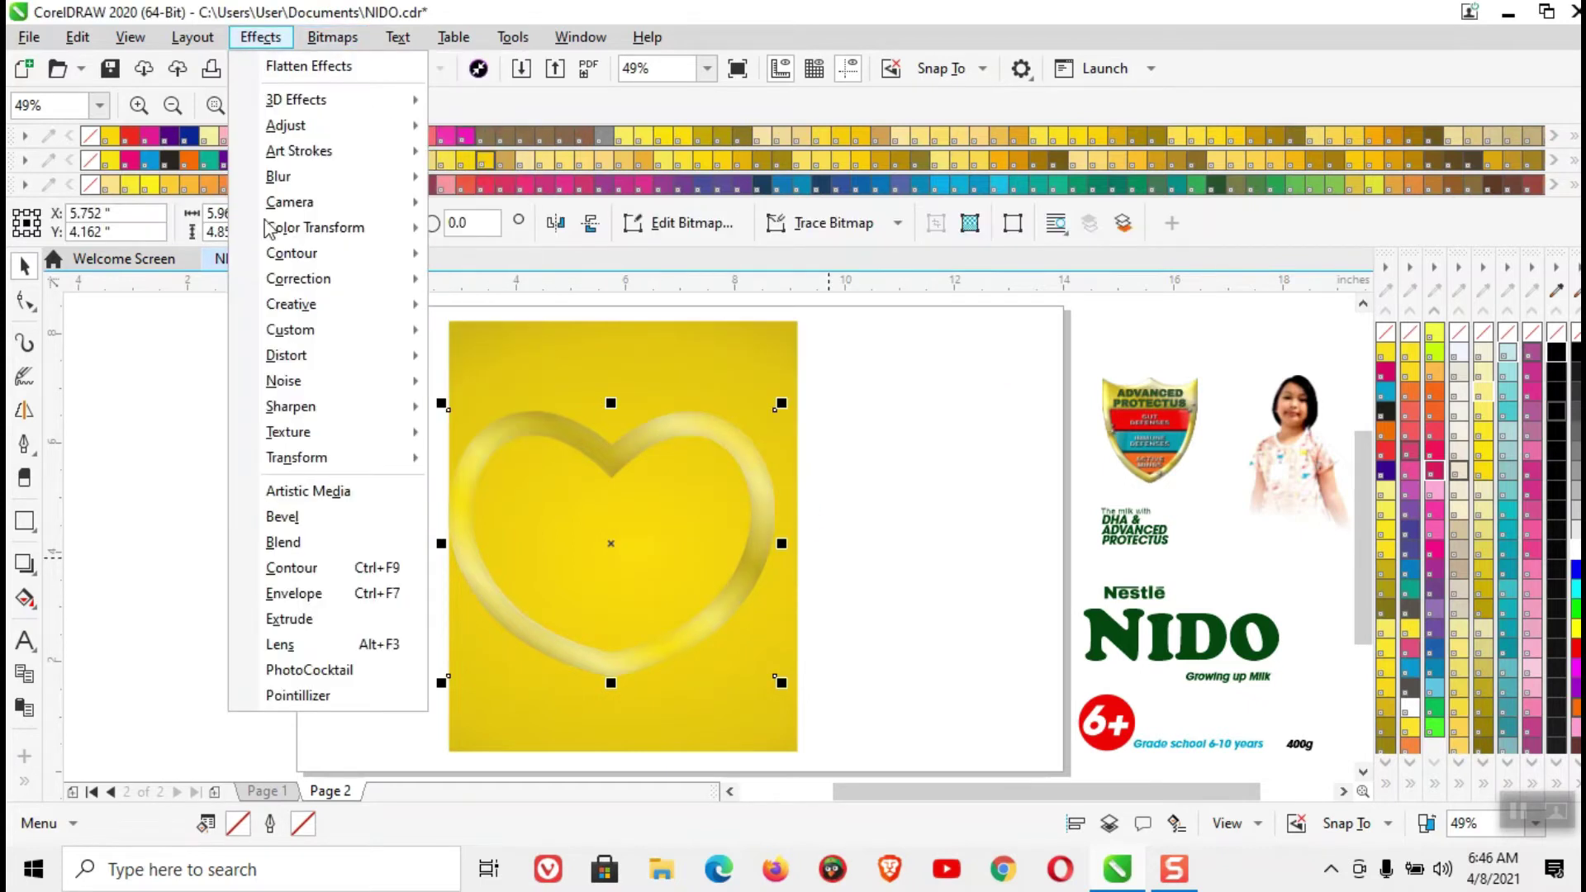
mouse_move(363, 432)
left_click(510, 513)
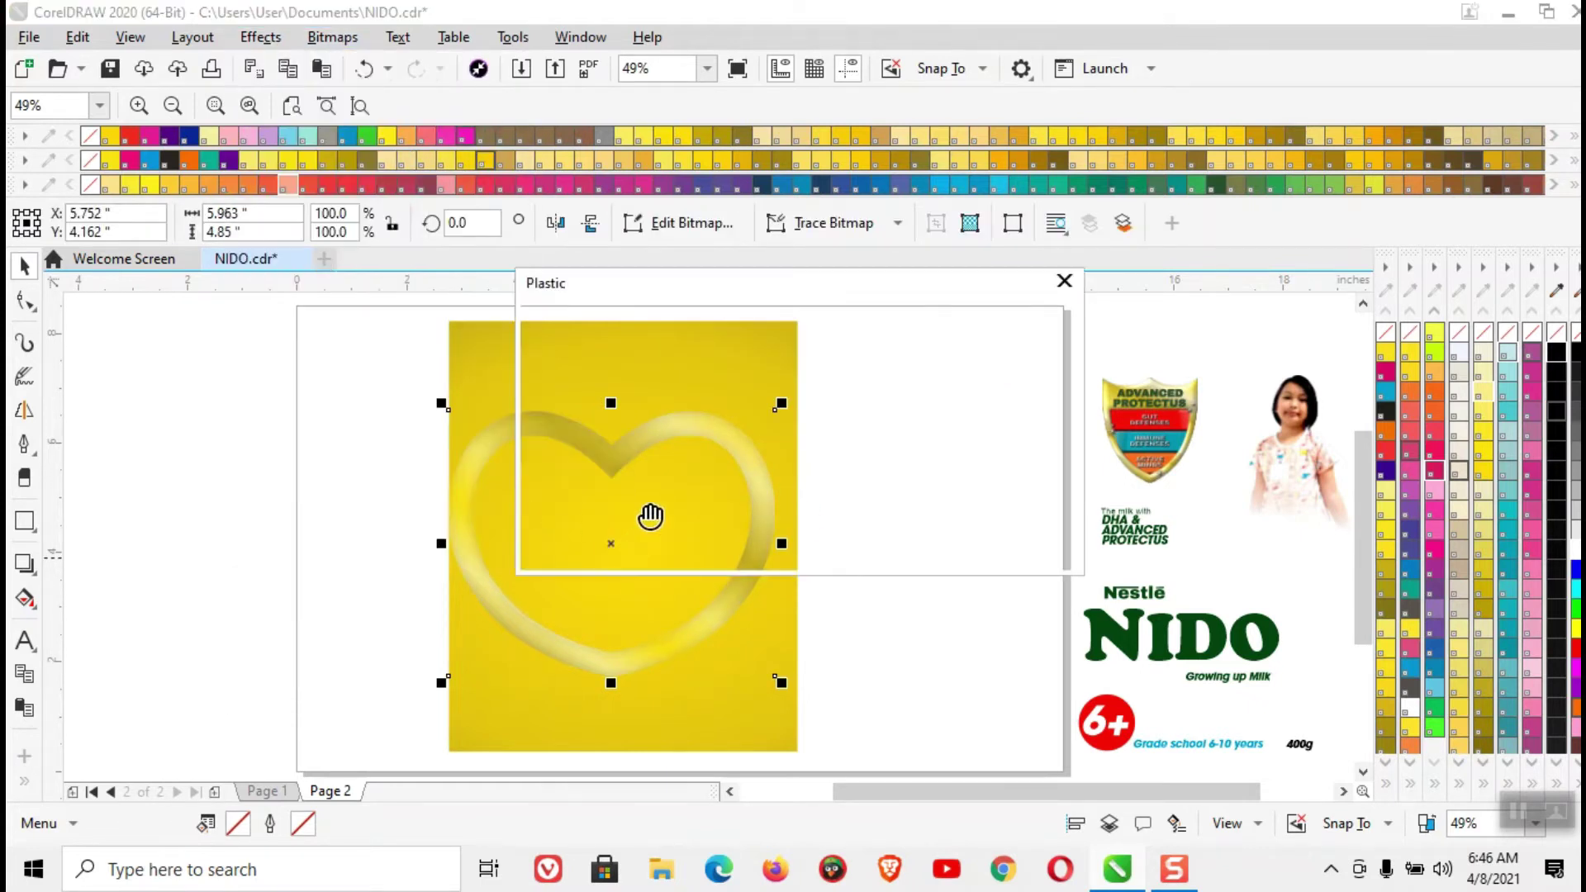
left_click_drag(785, 290, 1002, 256)
left_click_drag(1015, 335, 1032, 336)
left_click_drag(927, 368, 1057, 368)
left_click_drag(1143, 302, 1121, 302)
left_click_drag(1031, 332, 983, 336)
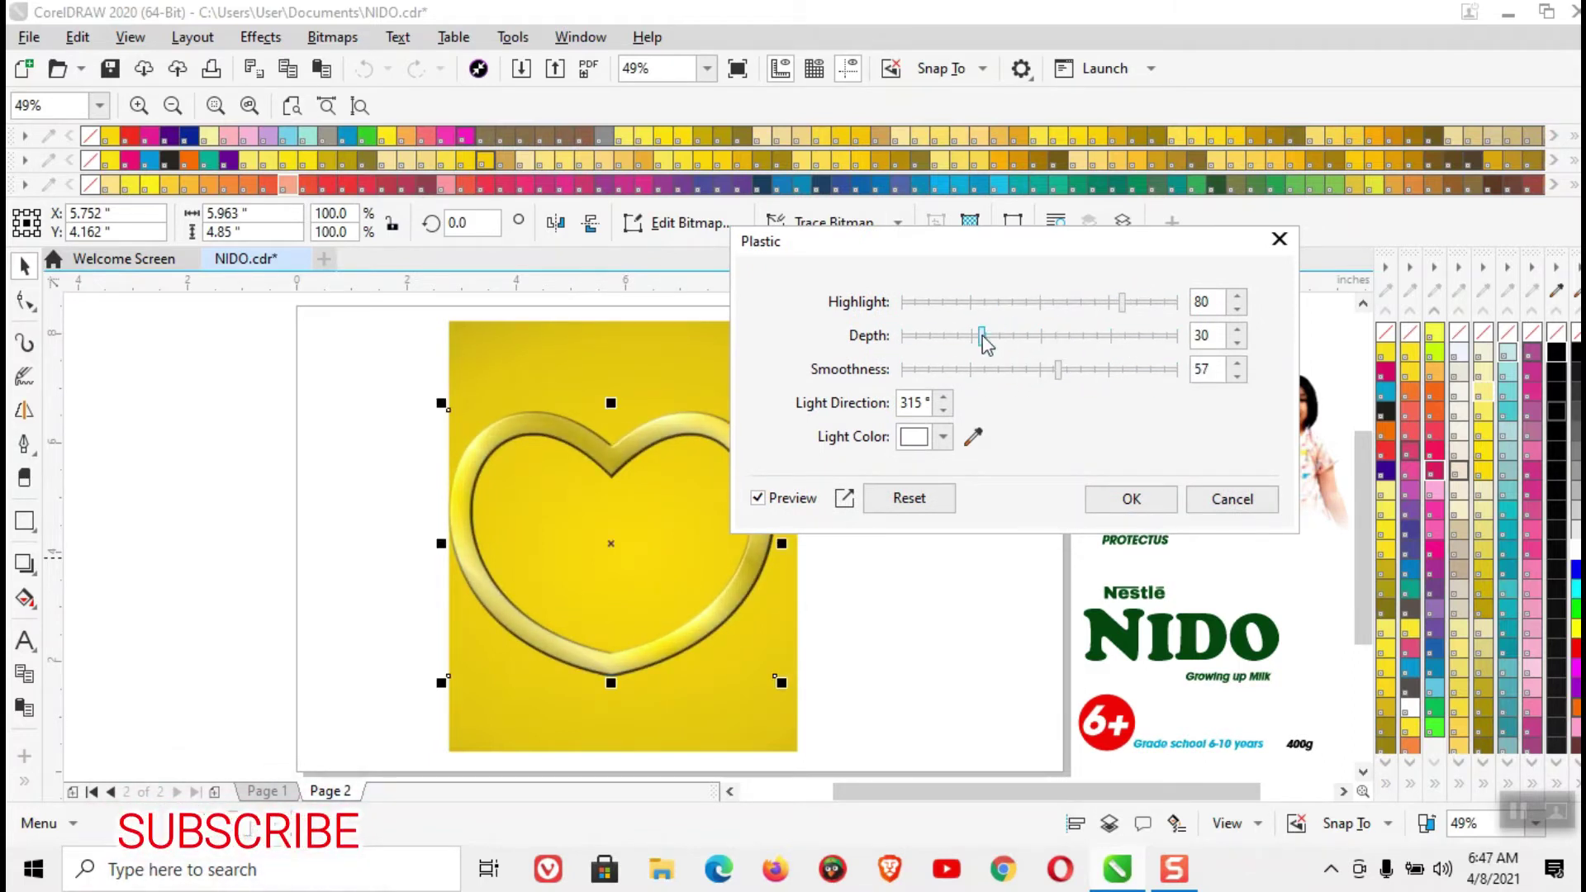
left_click(1129, 499)
- Rotate the heart frame to about 345.75° and scale it to about 98%, positioning it in the upper part of the yellow panel
scroll(706, 547, "down", 2)
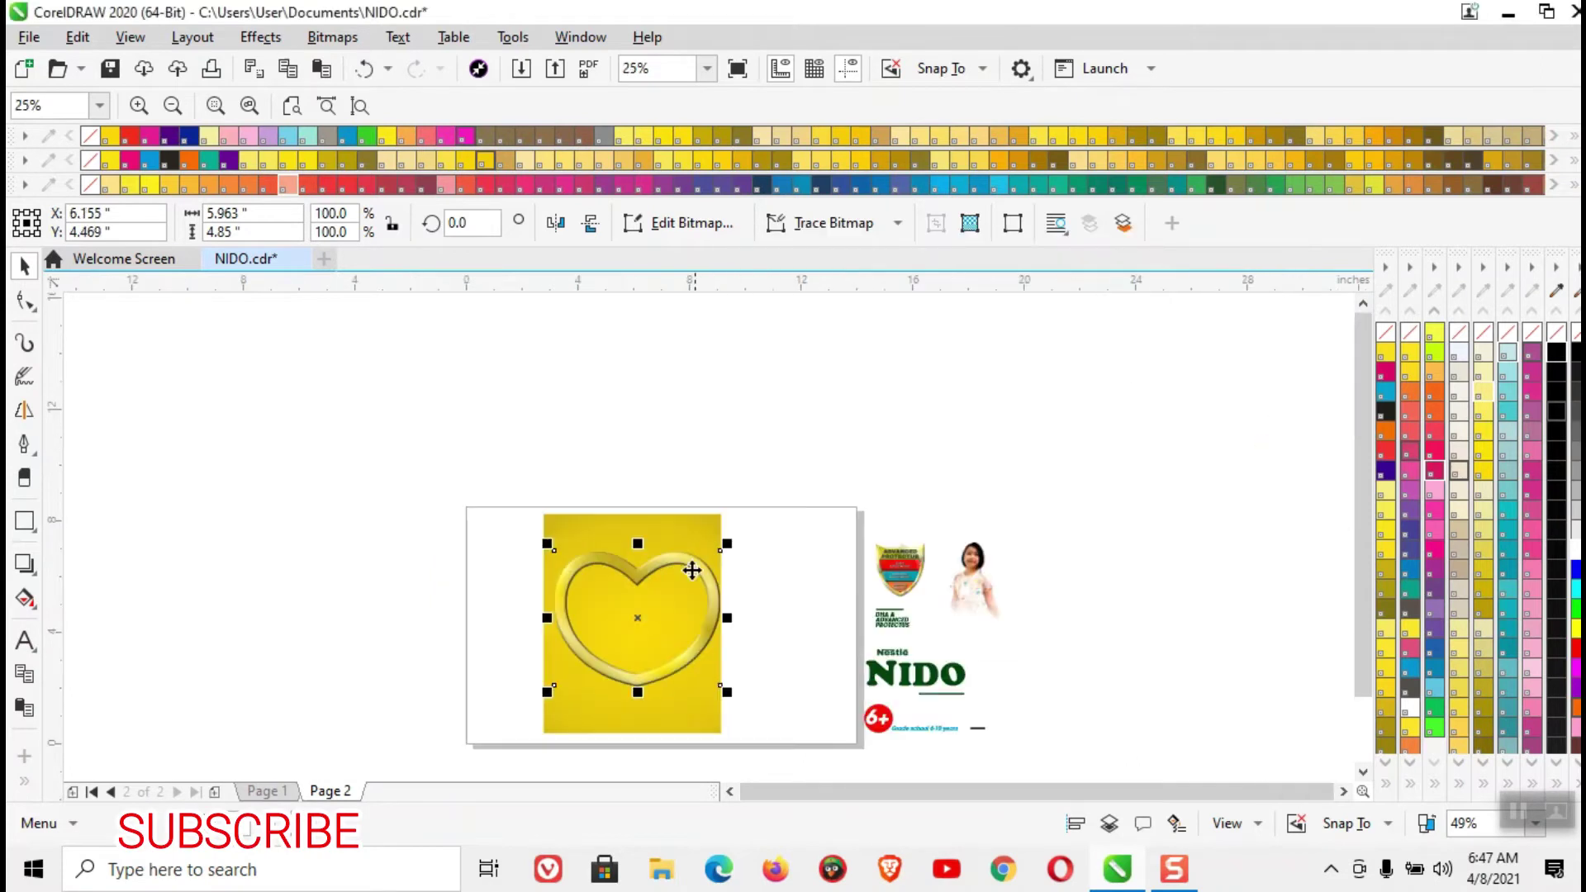
scroll(764, 541, "up", 2)
scroll(768, 578, "up", 1)
left_click_drag(858, 666, 828, 641)
left_click_drag(830, 382, 875, 417)
left_click(914, 446)
left_click(793, 490)
left_click_drag(857, 676, 881, 699)
left_click_drag(843, 563, 817, 520)
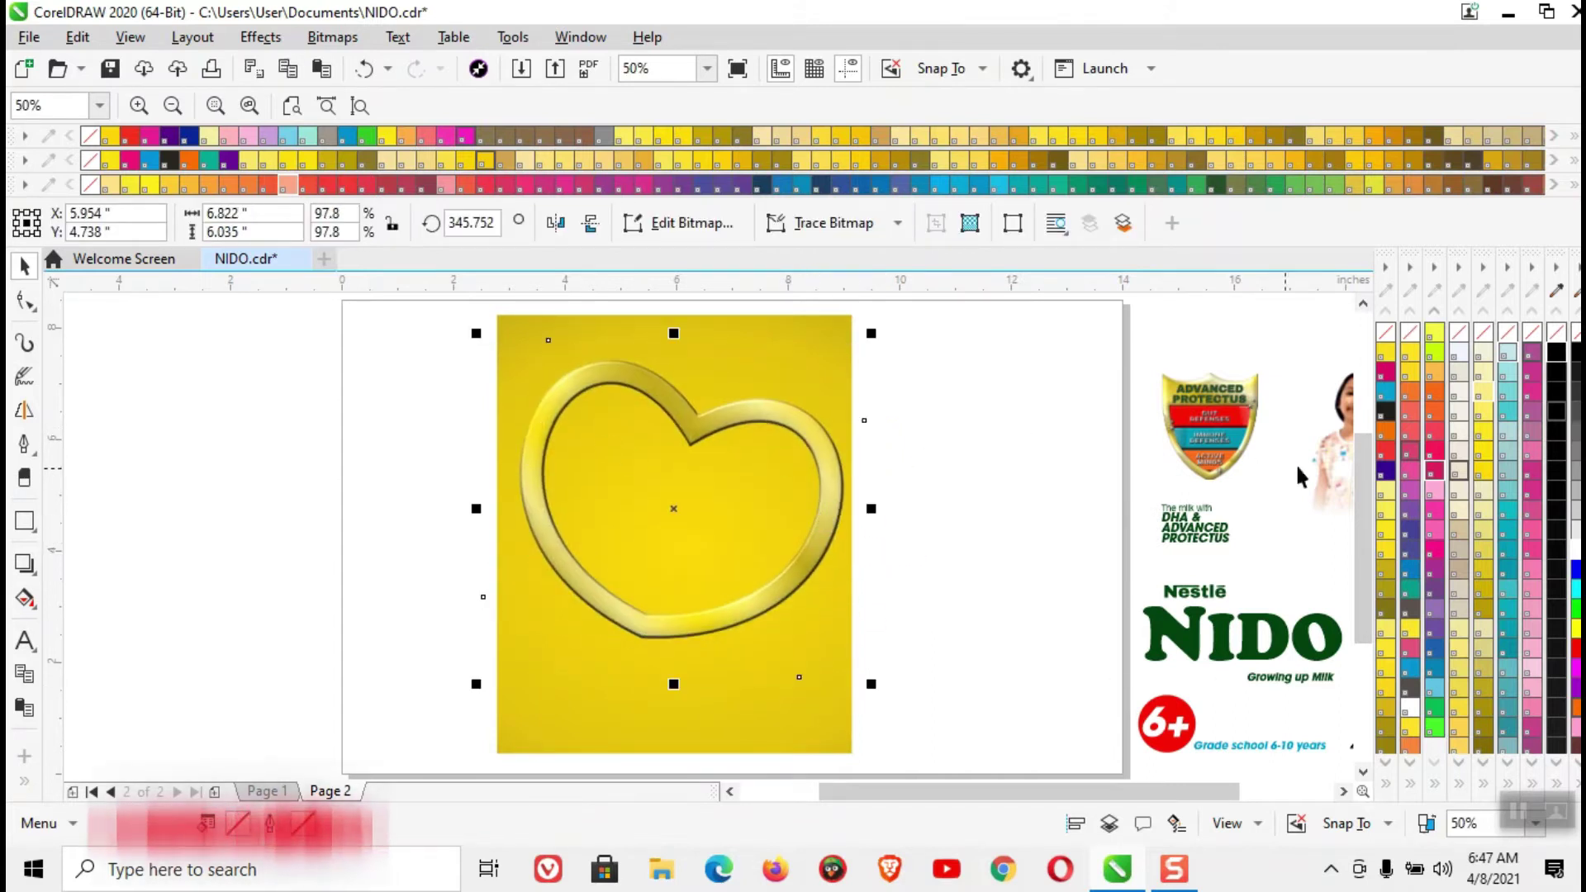
- Draw a rectangle about 7.5 by 5.1 inches over the lower panel, convert it to curves and angle its upper edge down to the heart's tip
scroll(241, 422, "down", 1)
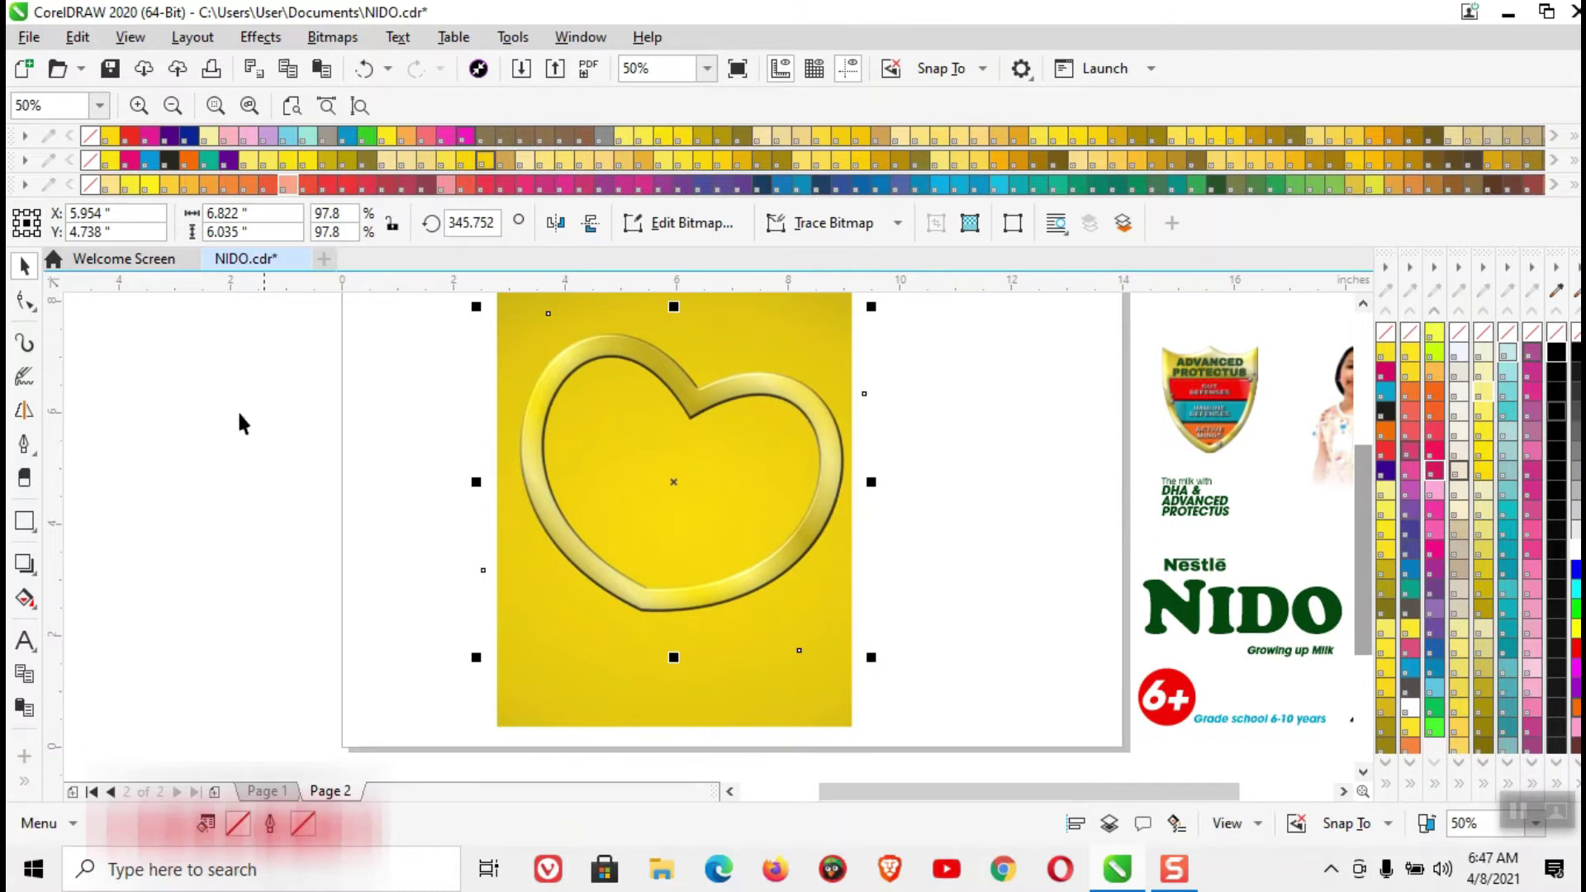
left_click(25, 520)
mouse_move(443, 453)
left_mouse_down()
mouse_move(859, 758)
mouse_move(864, 736)
left_mouse_up()
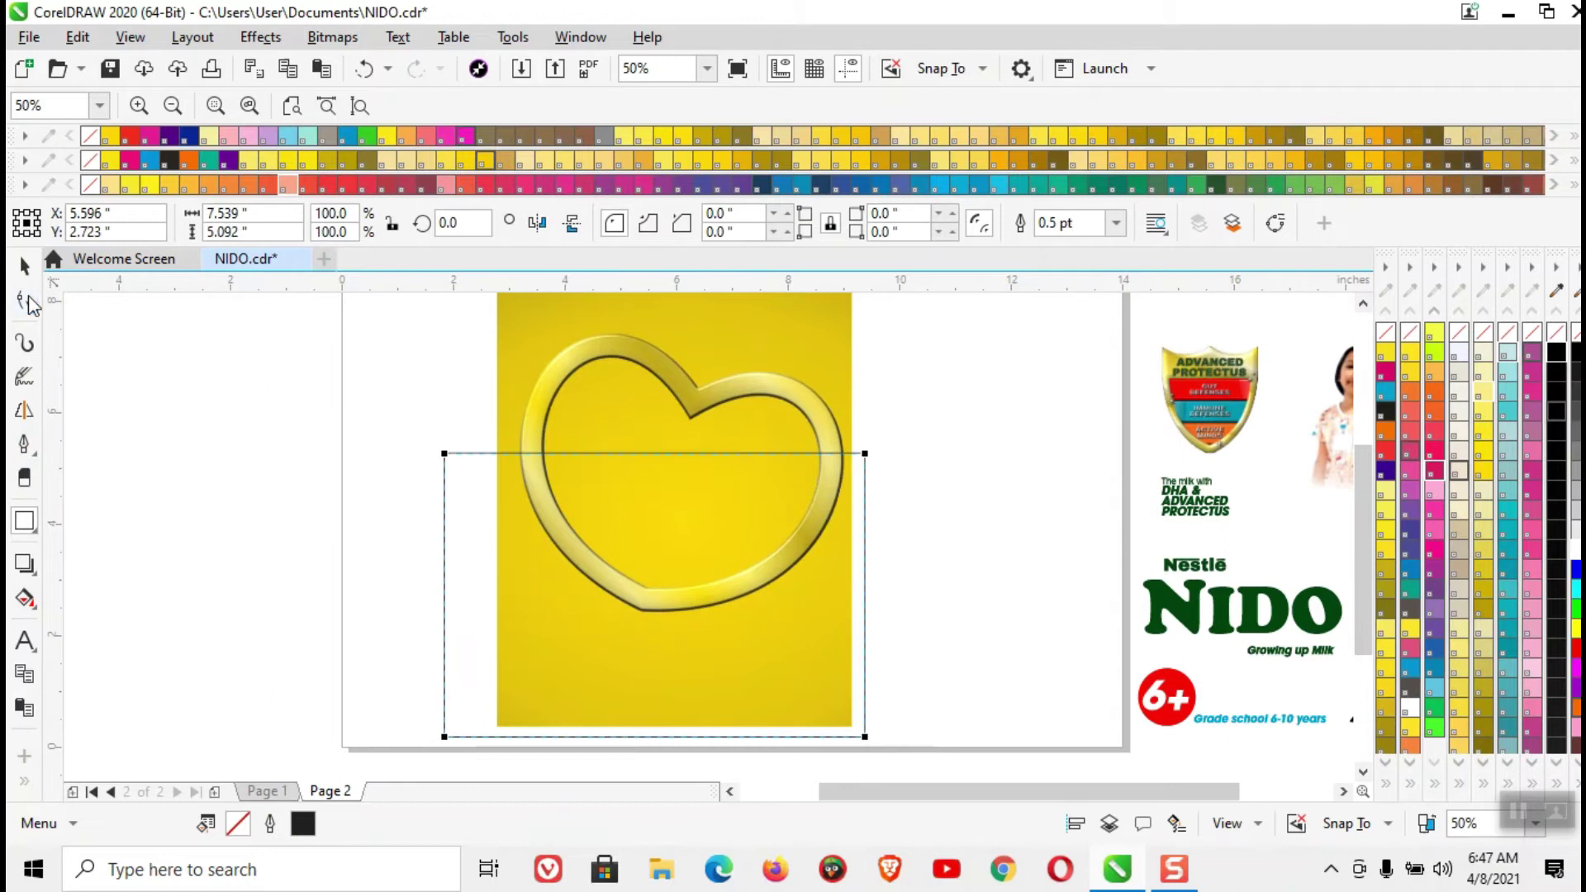
left_click_drag(865, 454, 864, 581)
right_click(653, 515)
left_click(677, 120)
left_click_drag(652, 517, 646, 602)
left_click_drag(864, 578, 862, 602)
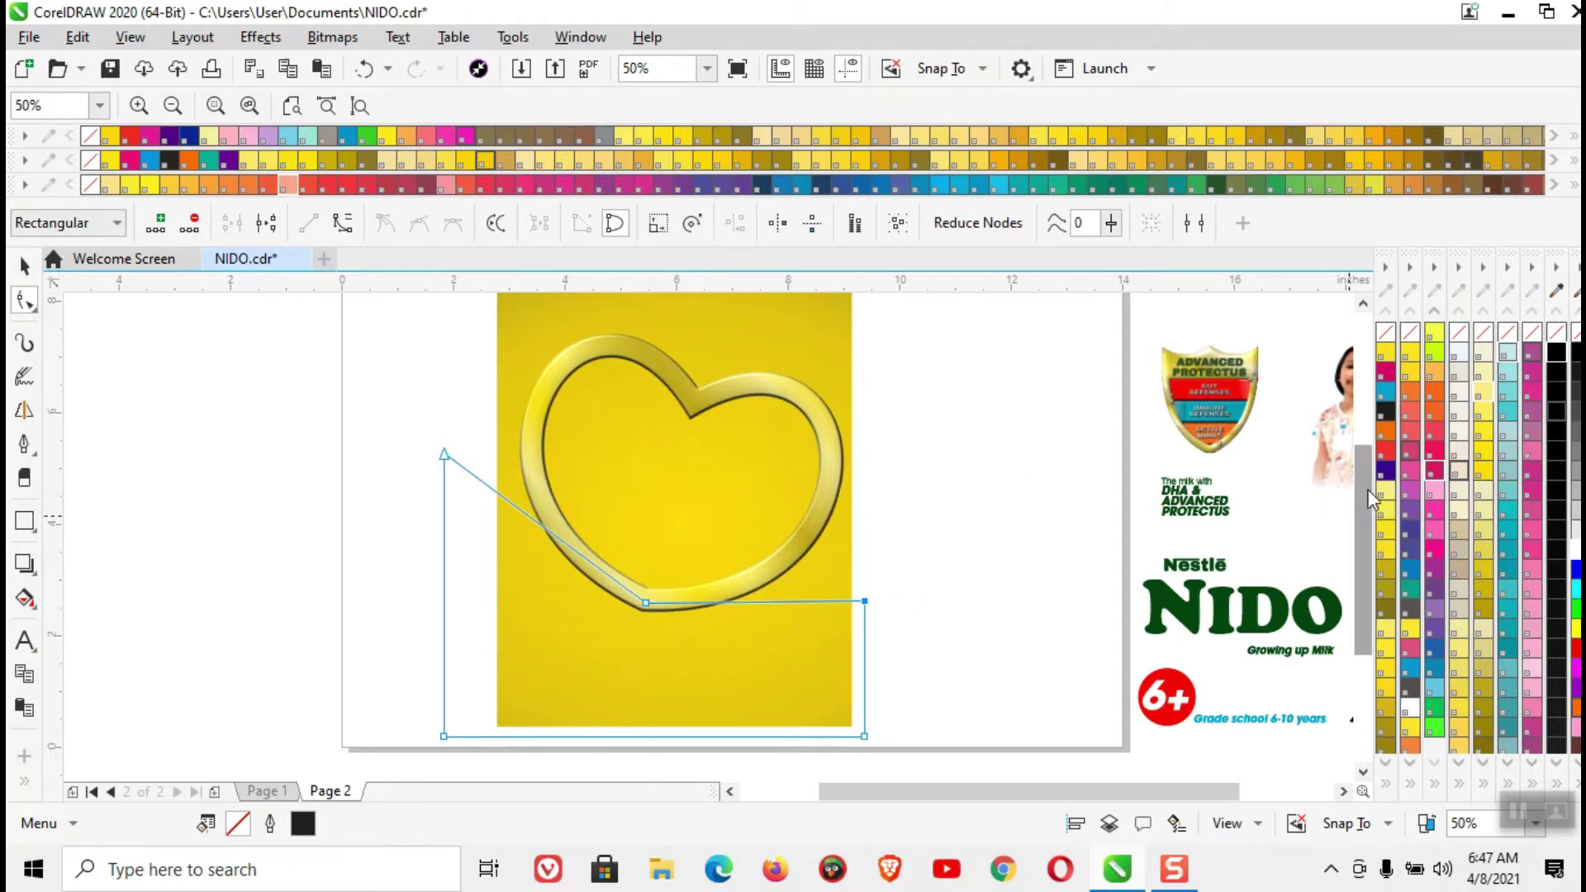
- Fill the angled shape dark green with a wide elliptical fountain fill that has a lighter green centre
left_click_drag(1365, 497, 1365, 525)
left_click(24, 264)
left_click(1216, 184)
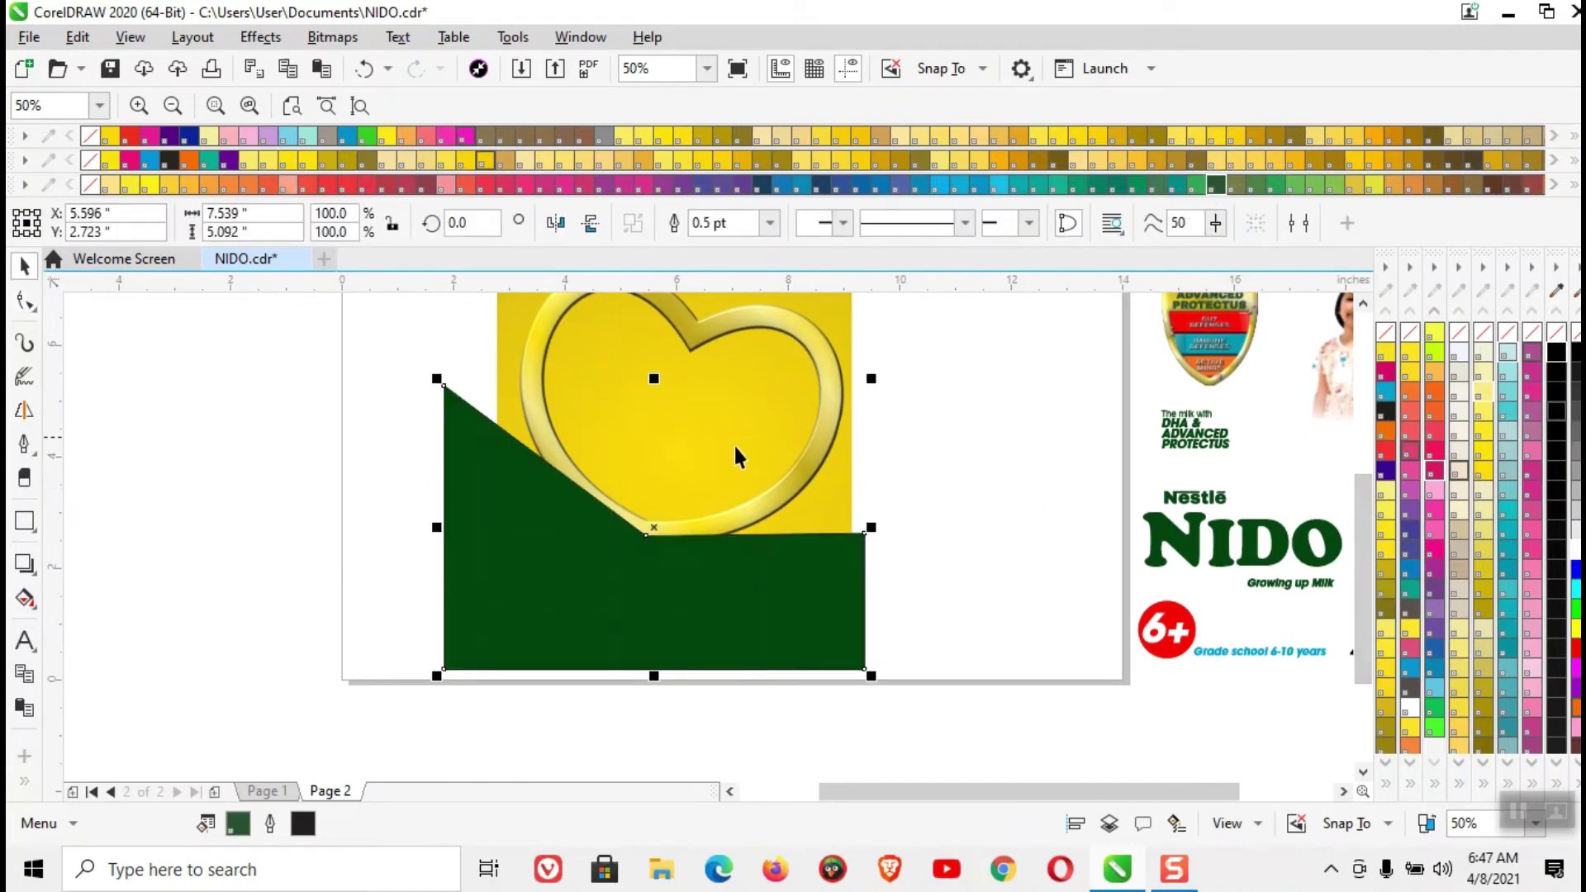
left_click(29, 598)
left_click_drag(577, 693, 669, 485)
left_click(342, 224)
left_click(1272, 184)
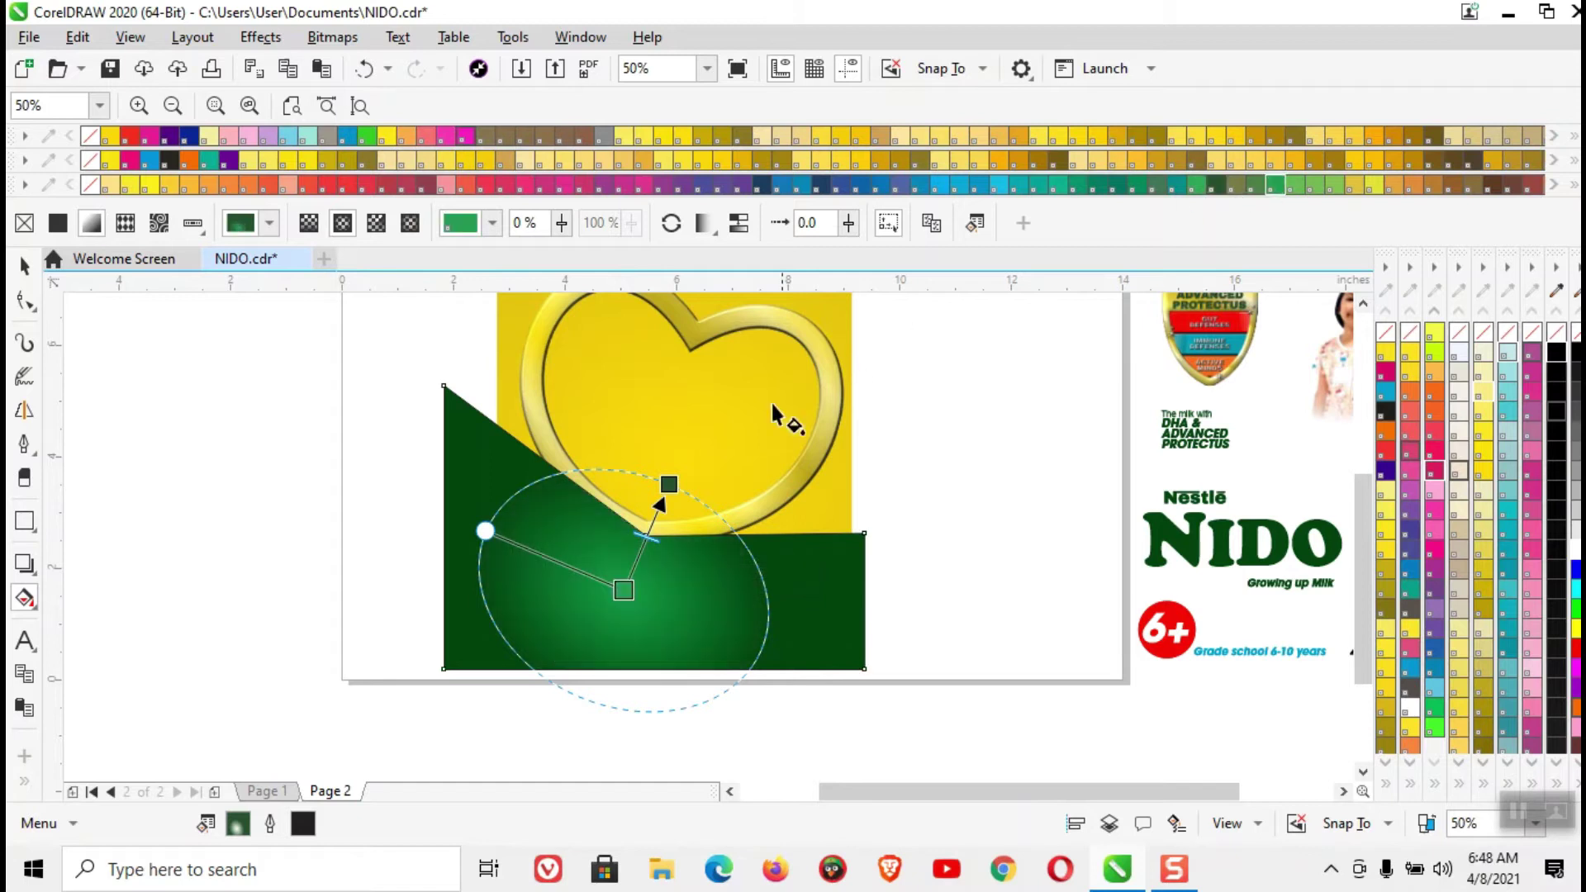
left_click_drag(489, 533, 436, 549)
left_click_drag(669, 484, 673, 439)
left_click_drag(362, 554, 401, 550)
- Remove the green shape's outline and PowerClip it inside the yellow panel
left_click(24, 265)
right_click(1390, 333)
right_click(713, 578)
left_click(805, 182)
left_click(847, 472)
scroll(735, 573, "down", 1)
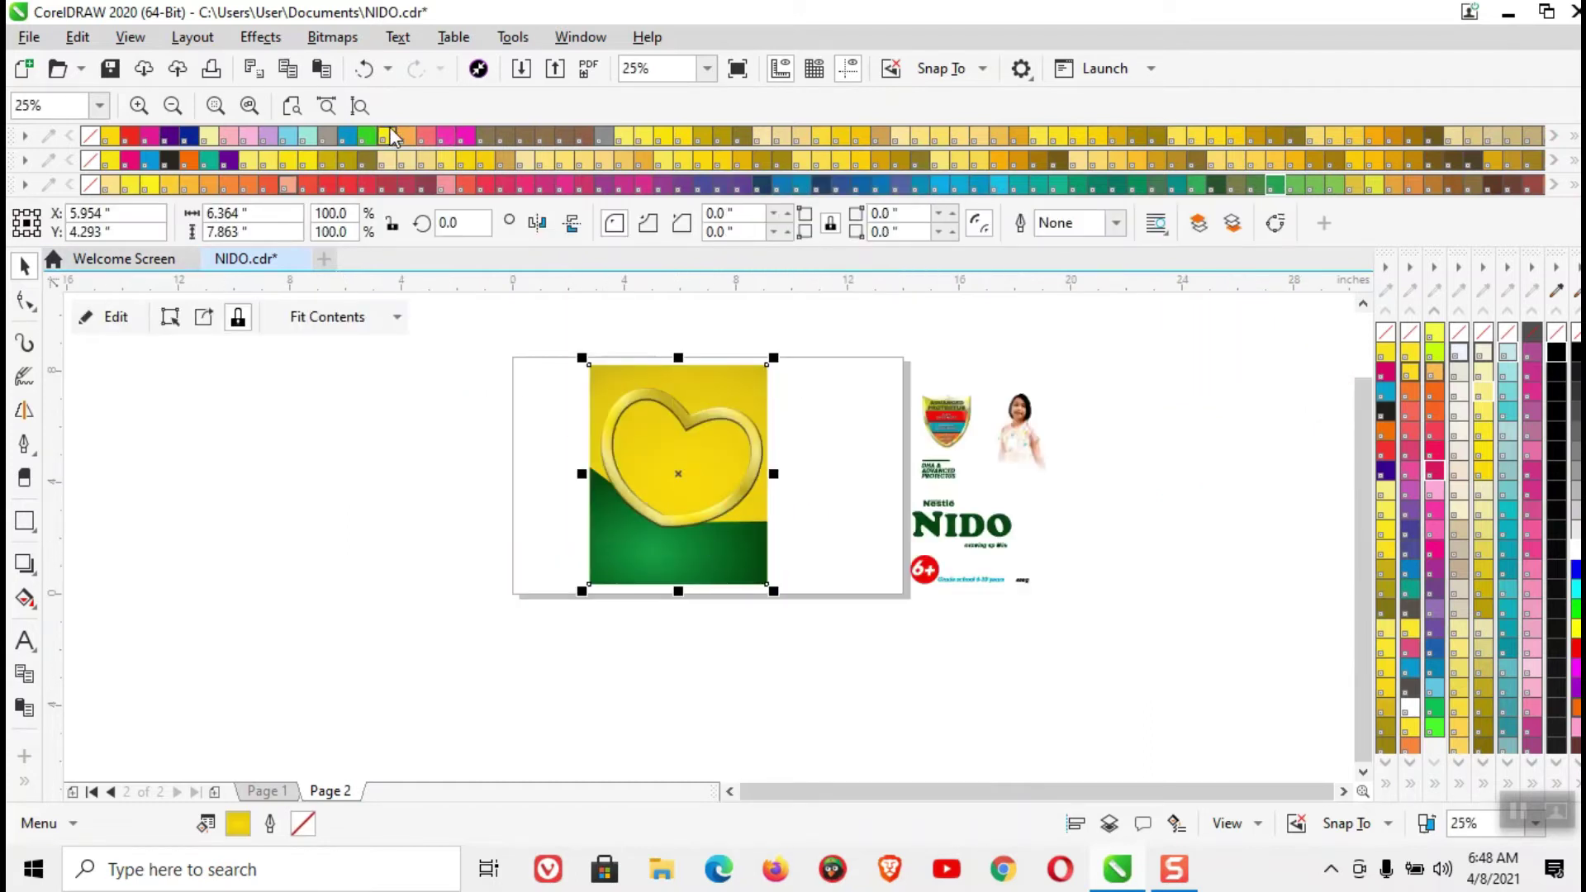
- Move the NIDO logo lettering next to the package, group it, and bring the group to the front
scroll(562, 314, "up", 1)
left_click_drag(1234, 695, 1357, 692)
left_click_drag(1174, 643, 909, 545)
right_click(909, 546)
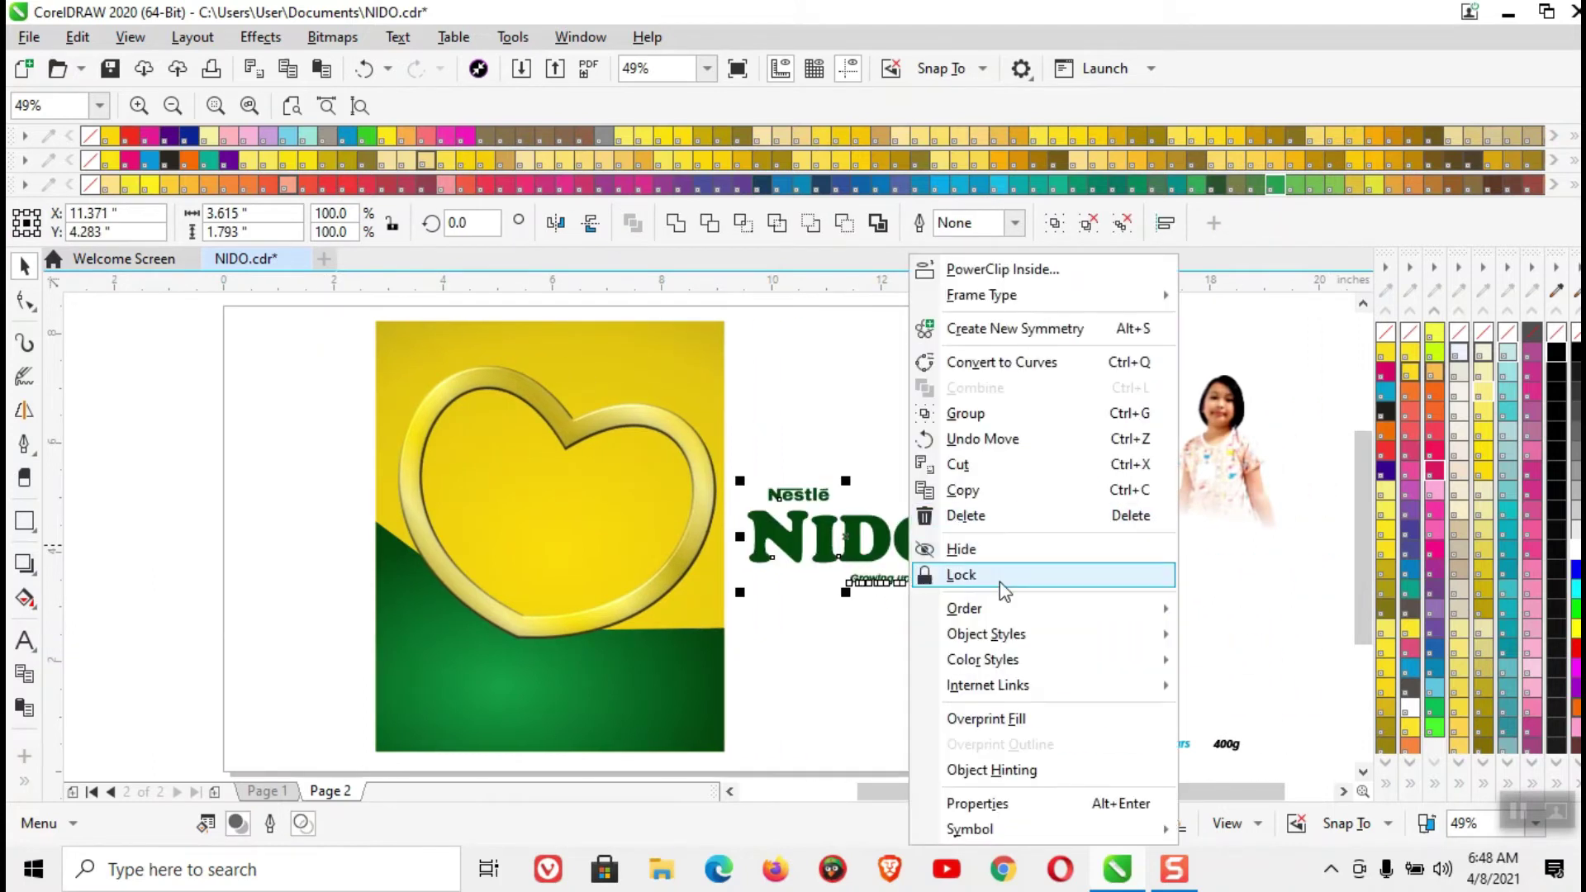
left_click(966, 413)
right_click(936, 477)
mouse_move(1074, 608)
left_click(1252, 608)
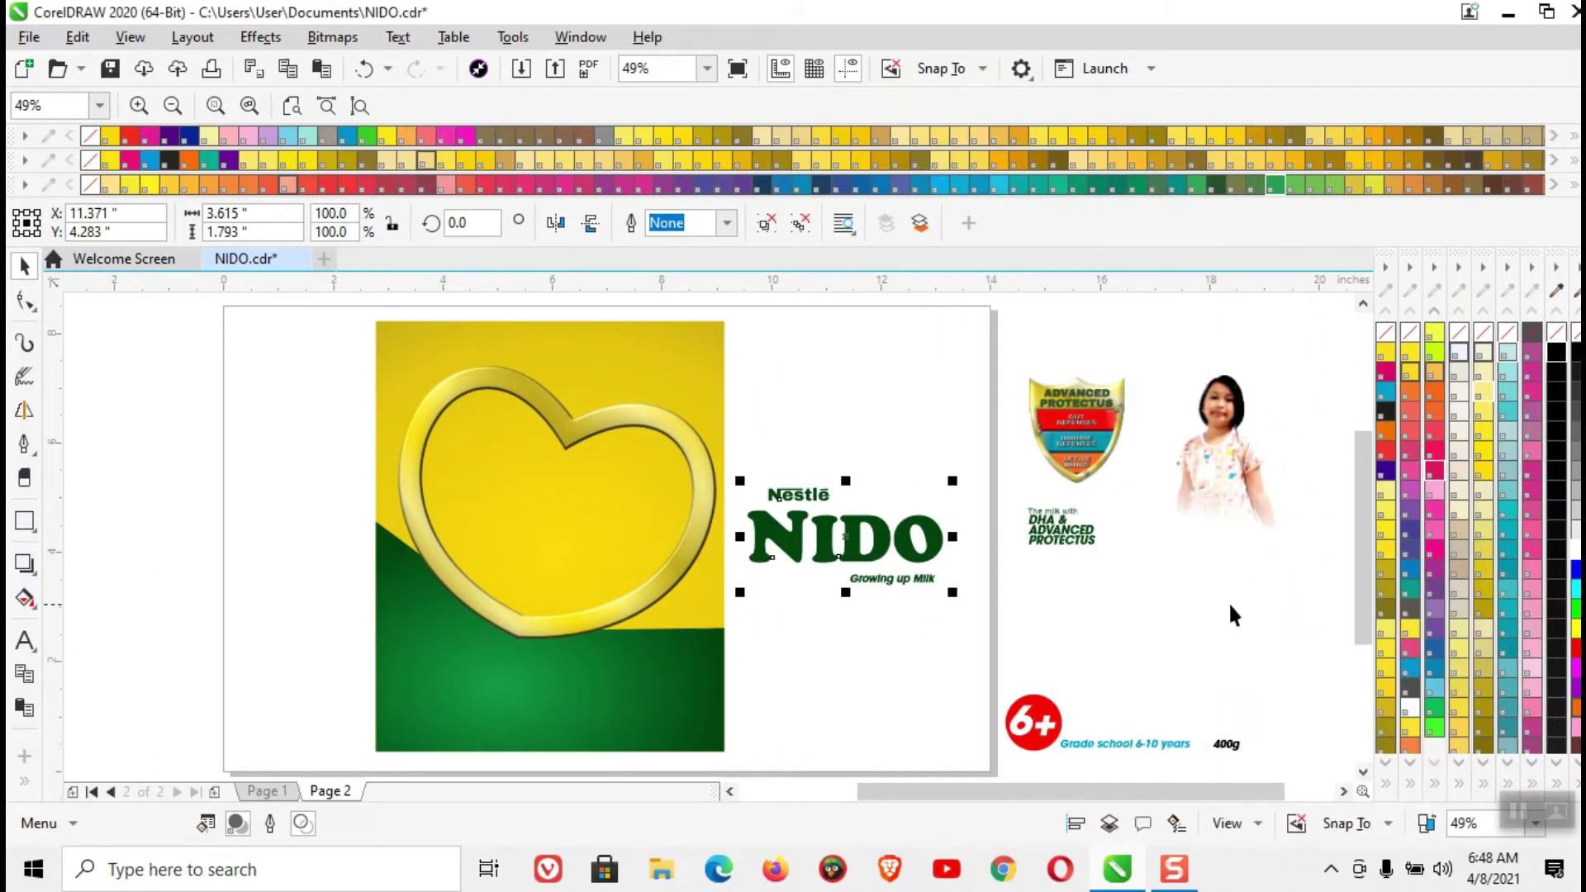
- Place the NIDO logo group inside the heart frame and enlarge it to about 4.02 by 2 inches
left_click_drag(906, 577, 599, 514)
left_click_drag(457, 553, 435, 565)
left_click_drag(560, 505, 571, 508)
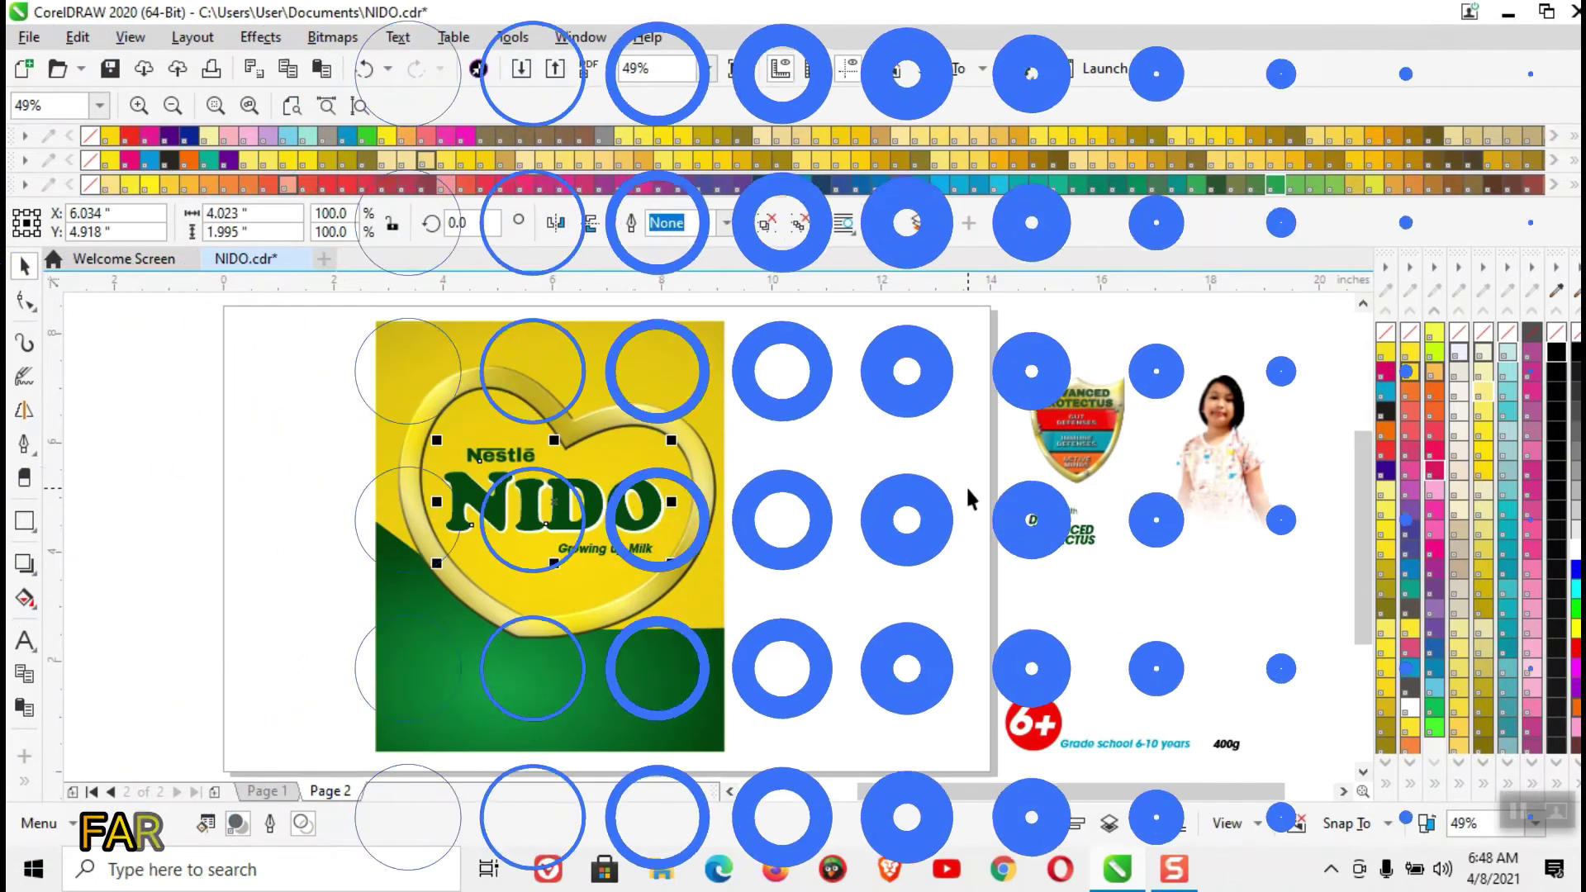
- Bring the ADVANCED PROTECTUS shield to the front and place it over the heart frame's lower-right edge
left_click(1107, 452)
left_click_drag(1107, 451, 647, 637)
right_click(830, 481)
left_click(1108, 603)
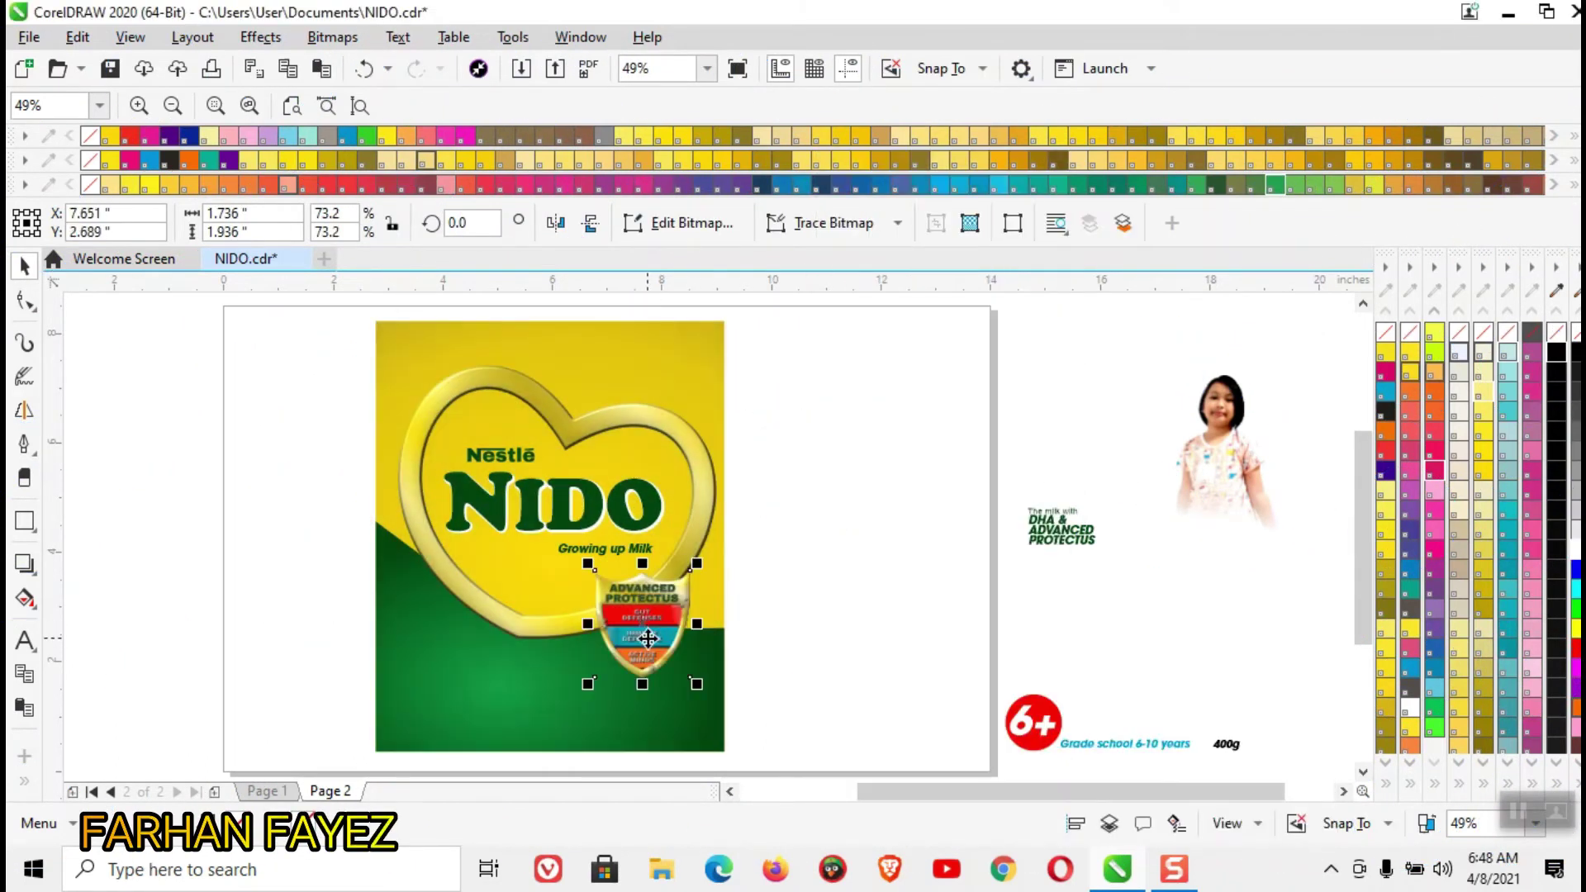
- PowerClip the gold heart frame inside the yellow panel
scroll(1363, 495, "down", 2)
left_click(1205, 397)
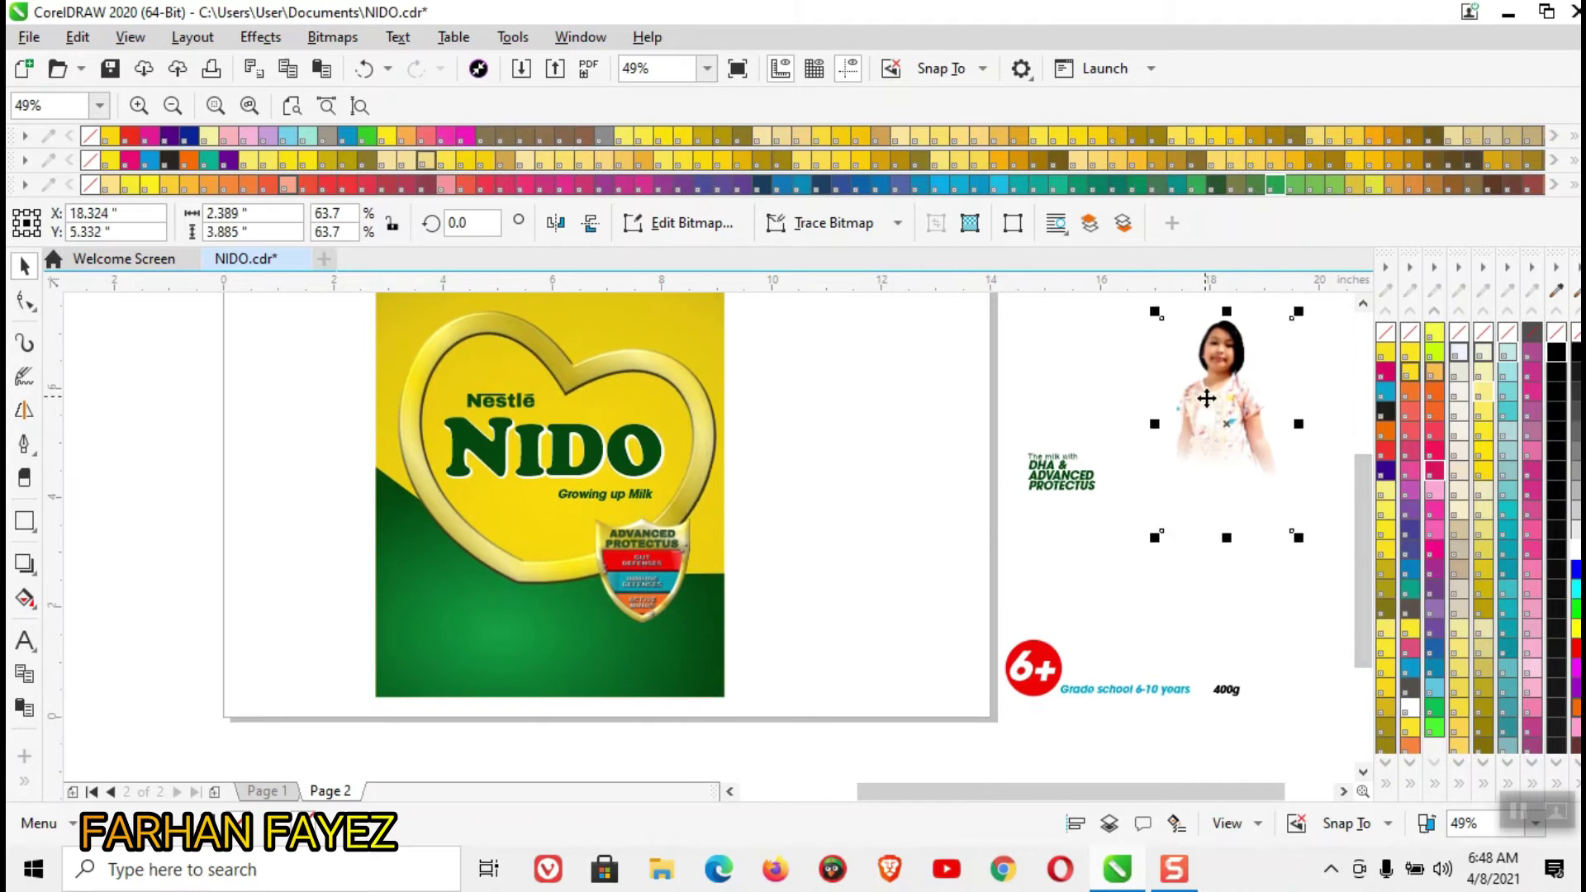
left_click(680, 365)
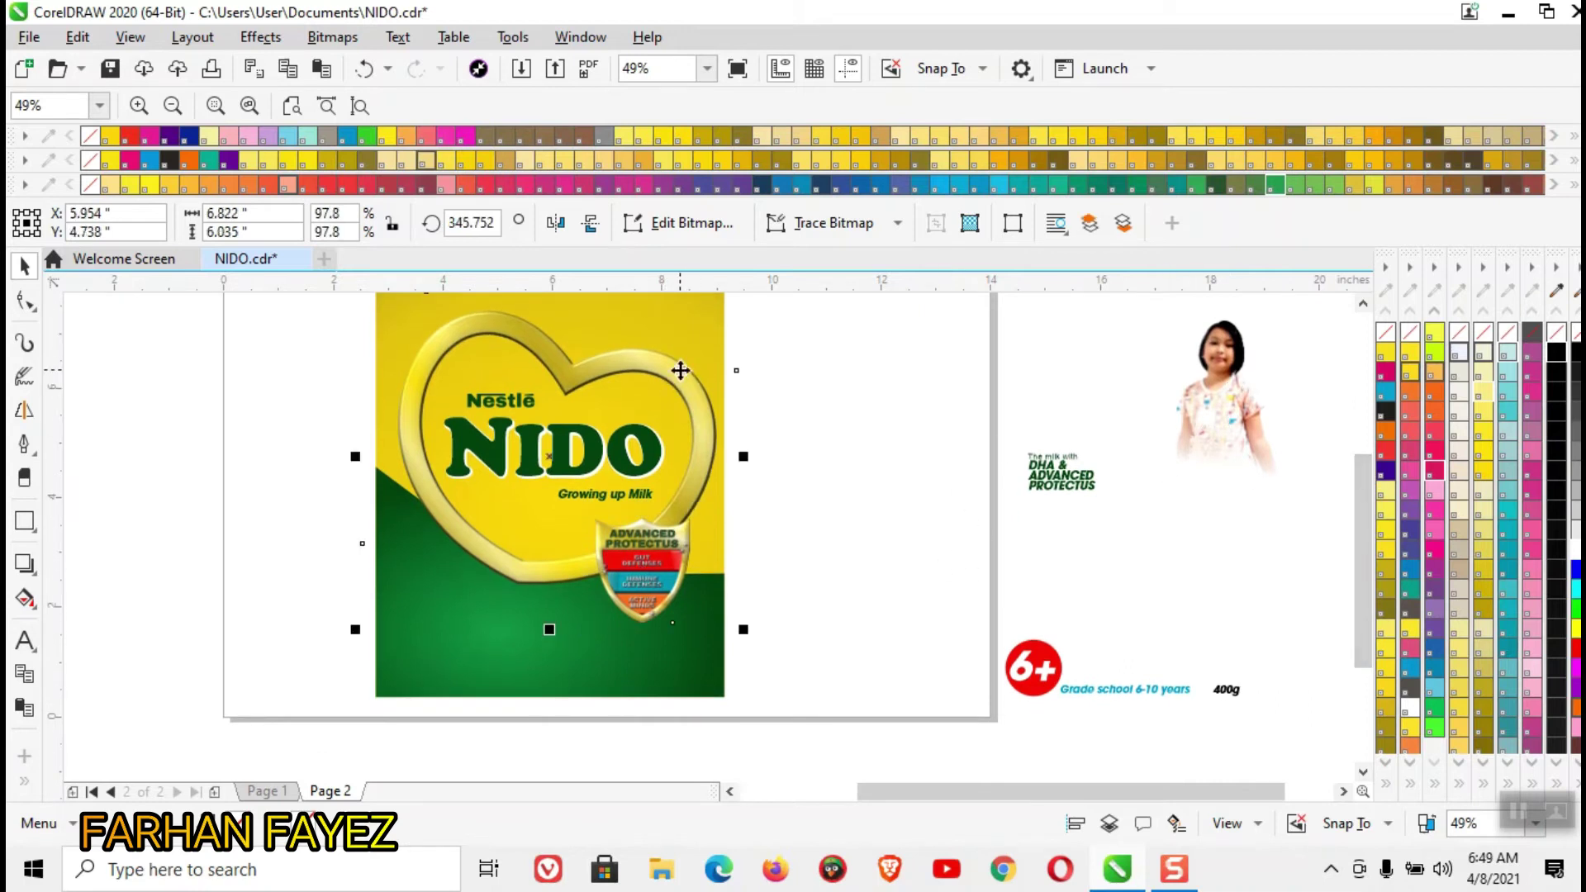
right_click(679, 364)
left_click(820, 175)
left_click(698, 332)
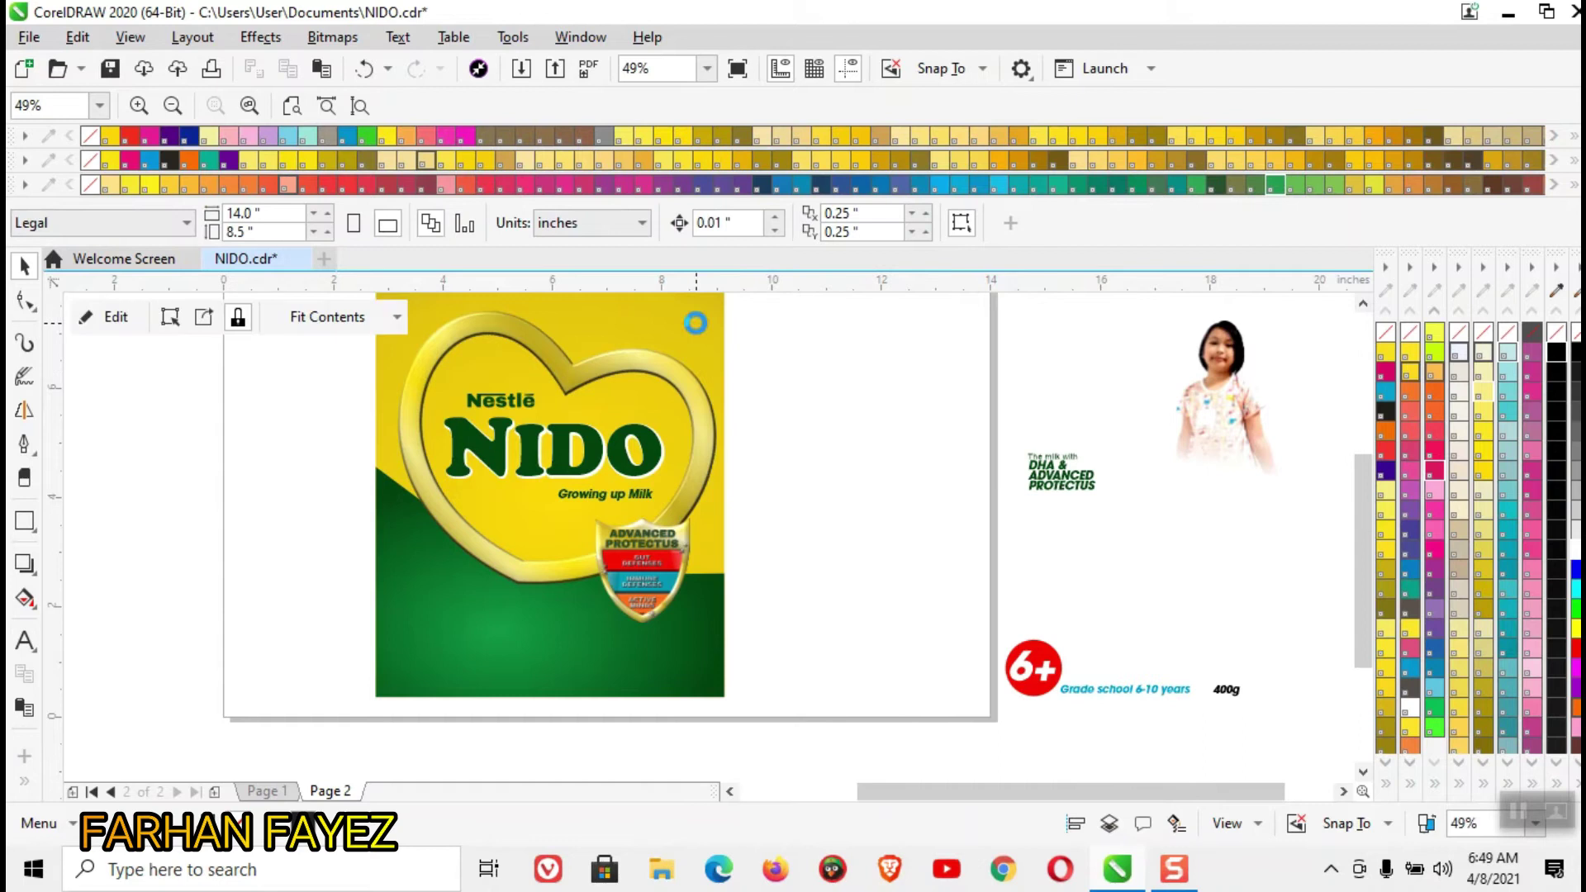
- Move the girl's photo onto the package's lower-left area and bring it in front of the artwork
left_click_drag(1224, 391, 439, 558)
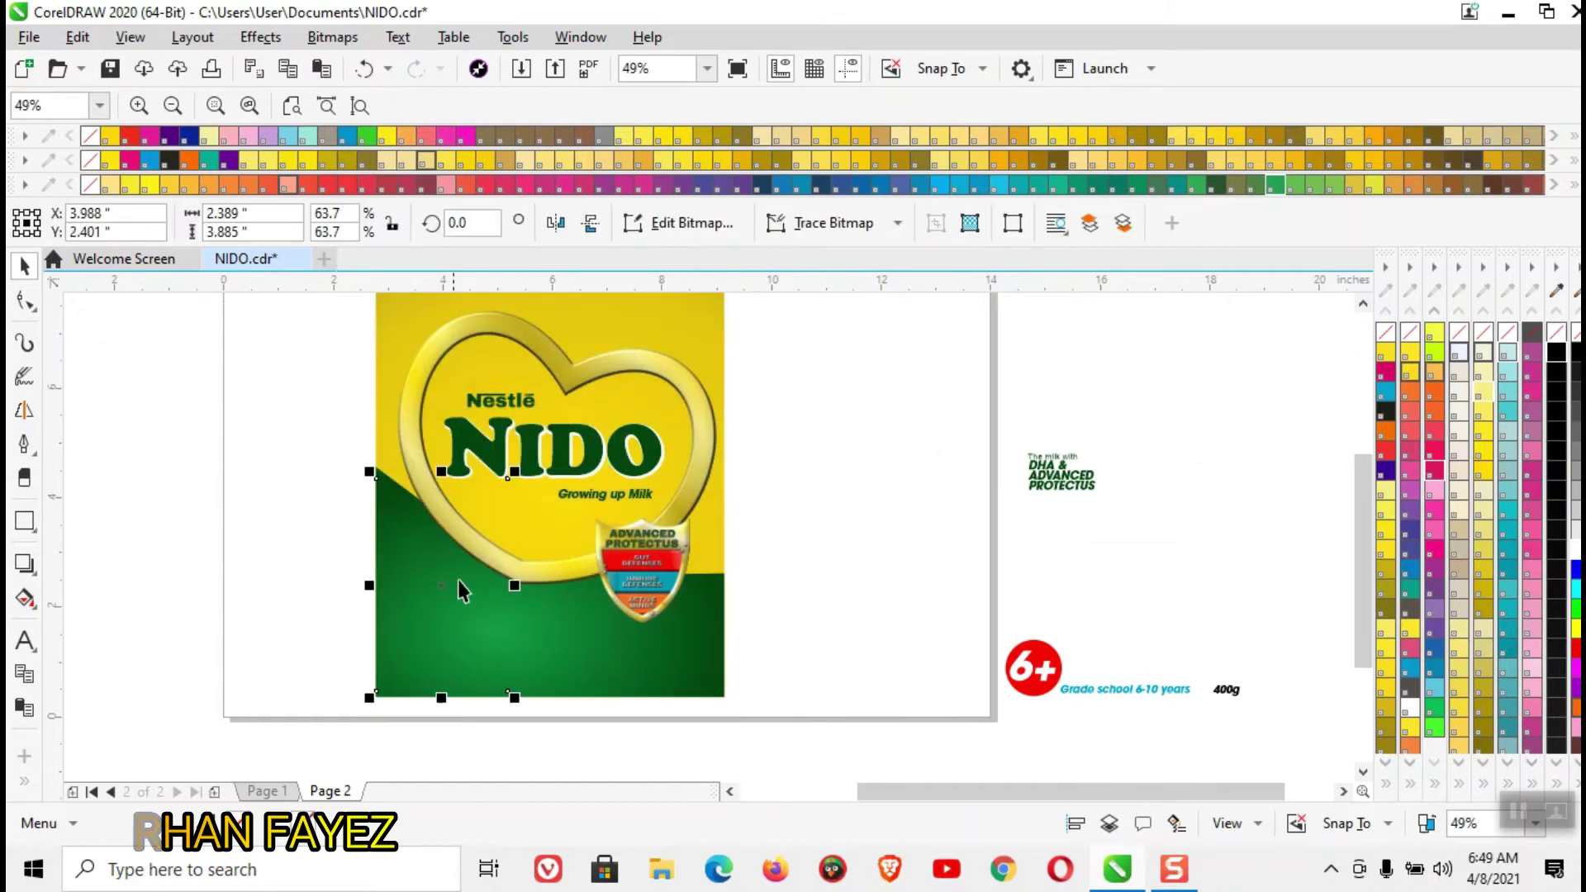
left_click_drag(1179, 470, 444, 556)
right_click(1206, 410)
mouse_move(1395, 614)
left_click(1024, 606)
- Enlarge the girl's photo to about 126% in the panel's lower-left corner and PowerClip it inside the yellow panel
left_click_drag(518, 696, 620, 760)
left_click_drag(483, 559, 458, 566)
left_click_drag(348, 757, 311, 769)
left_click_drag(450, 499, 487, 499)
right_click(499, 501)
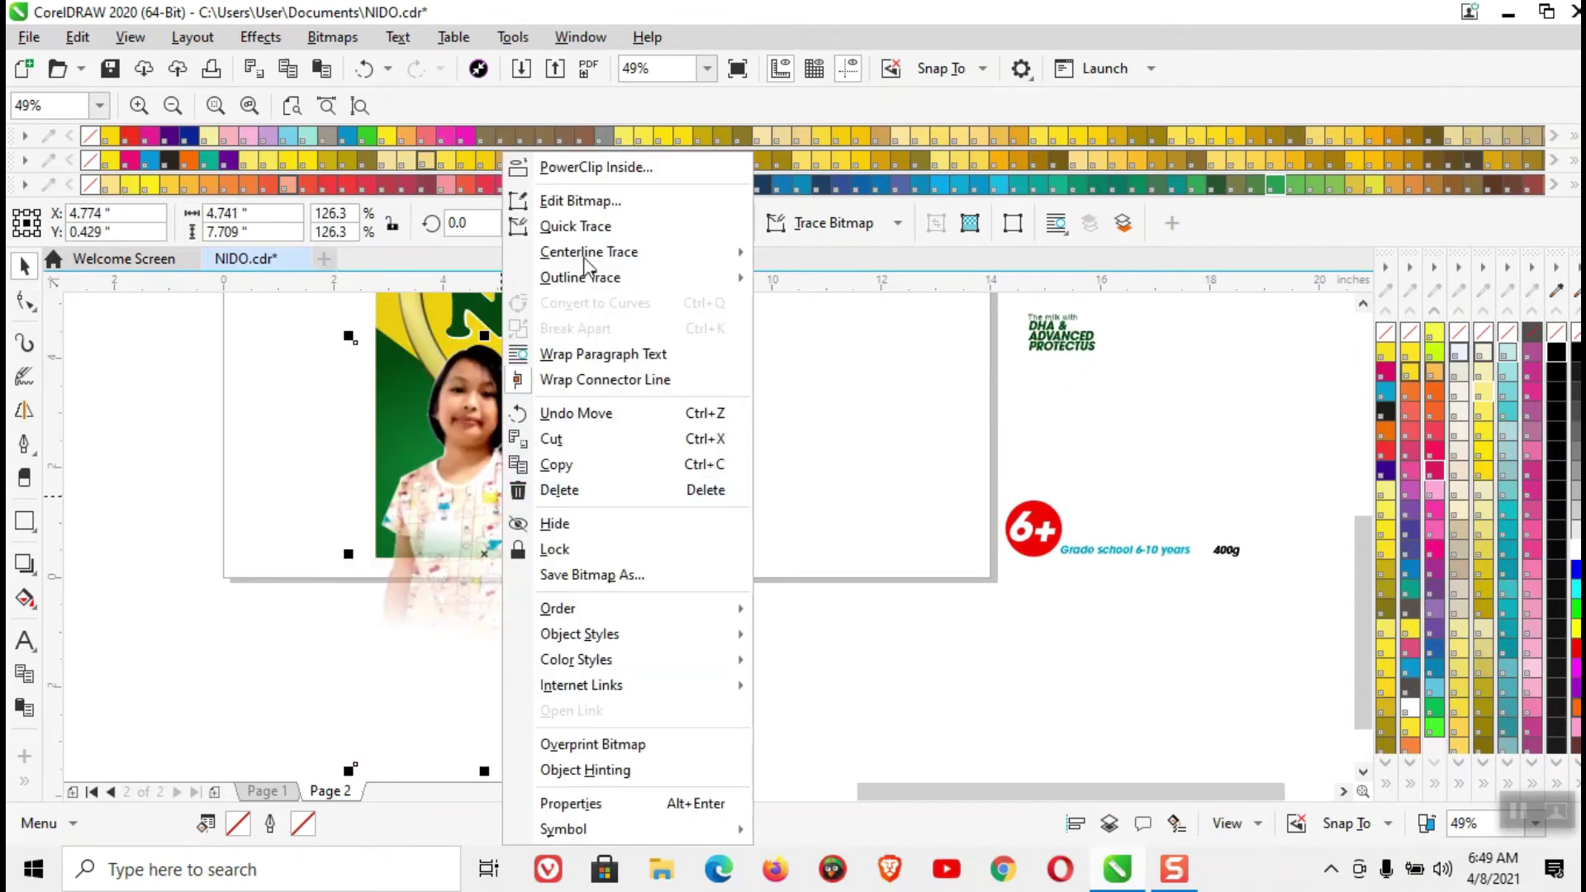
left_click(578, 166)
left_click(661, 541)
scroll(1331, 524, "up", 1)
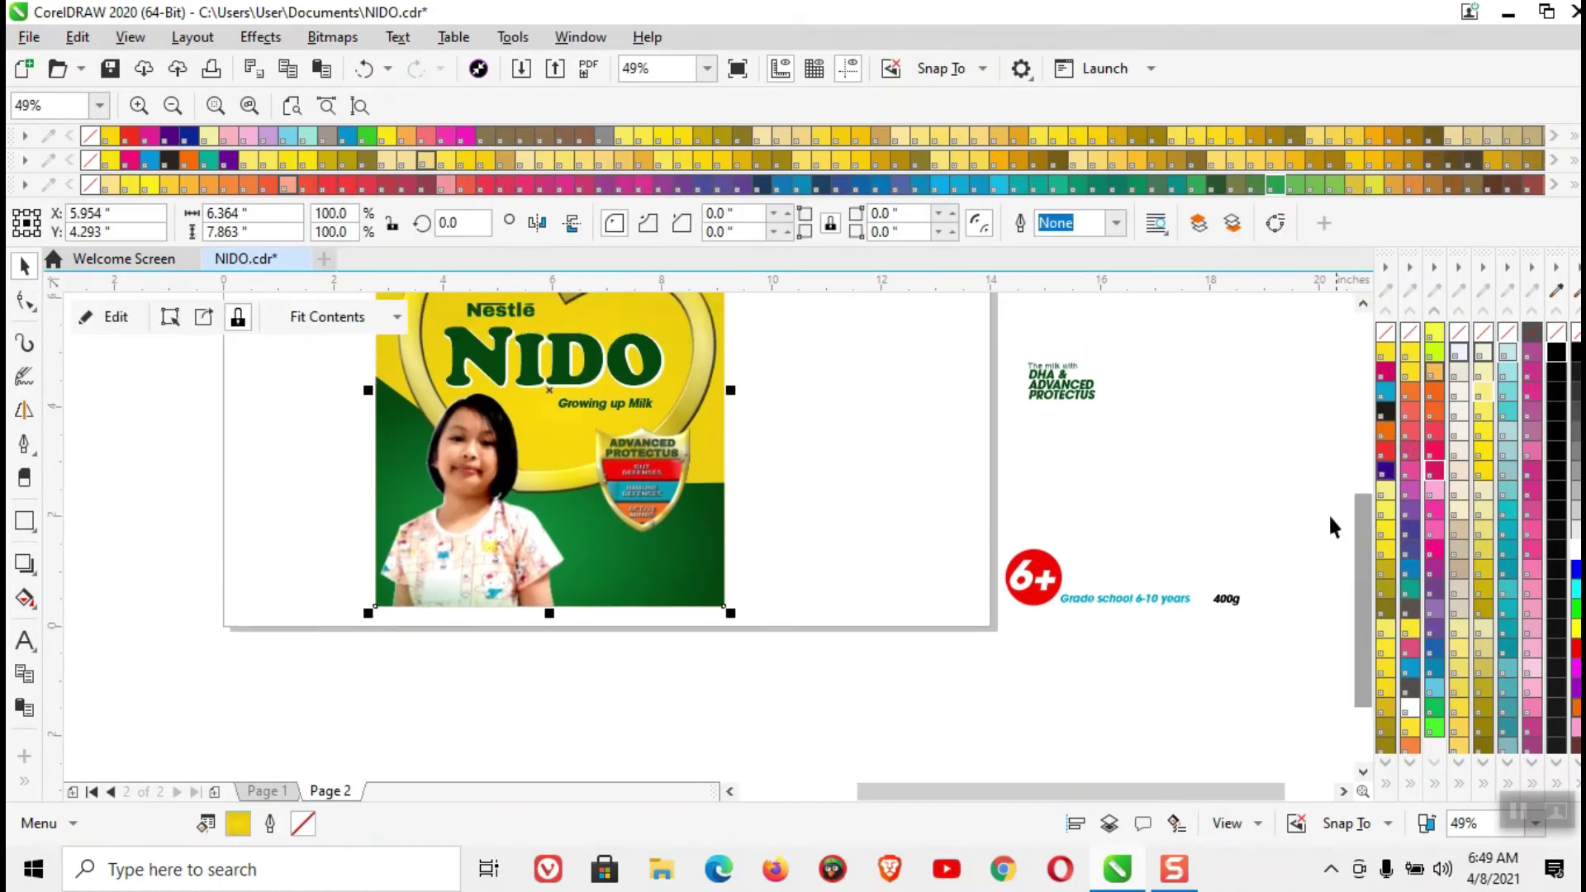
- Bring the "Grade school 6-10 years" text to the front and place it along the package's bottom edge at about 18.4 pt
scroll(1364, 555, "up", 1)
left_click_drag(1157, 610, 608, 612)
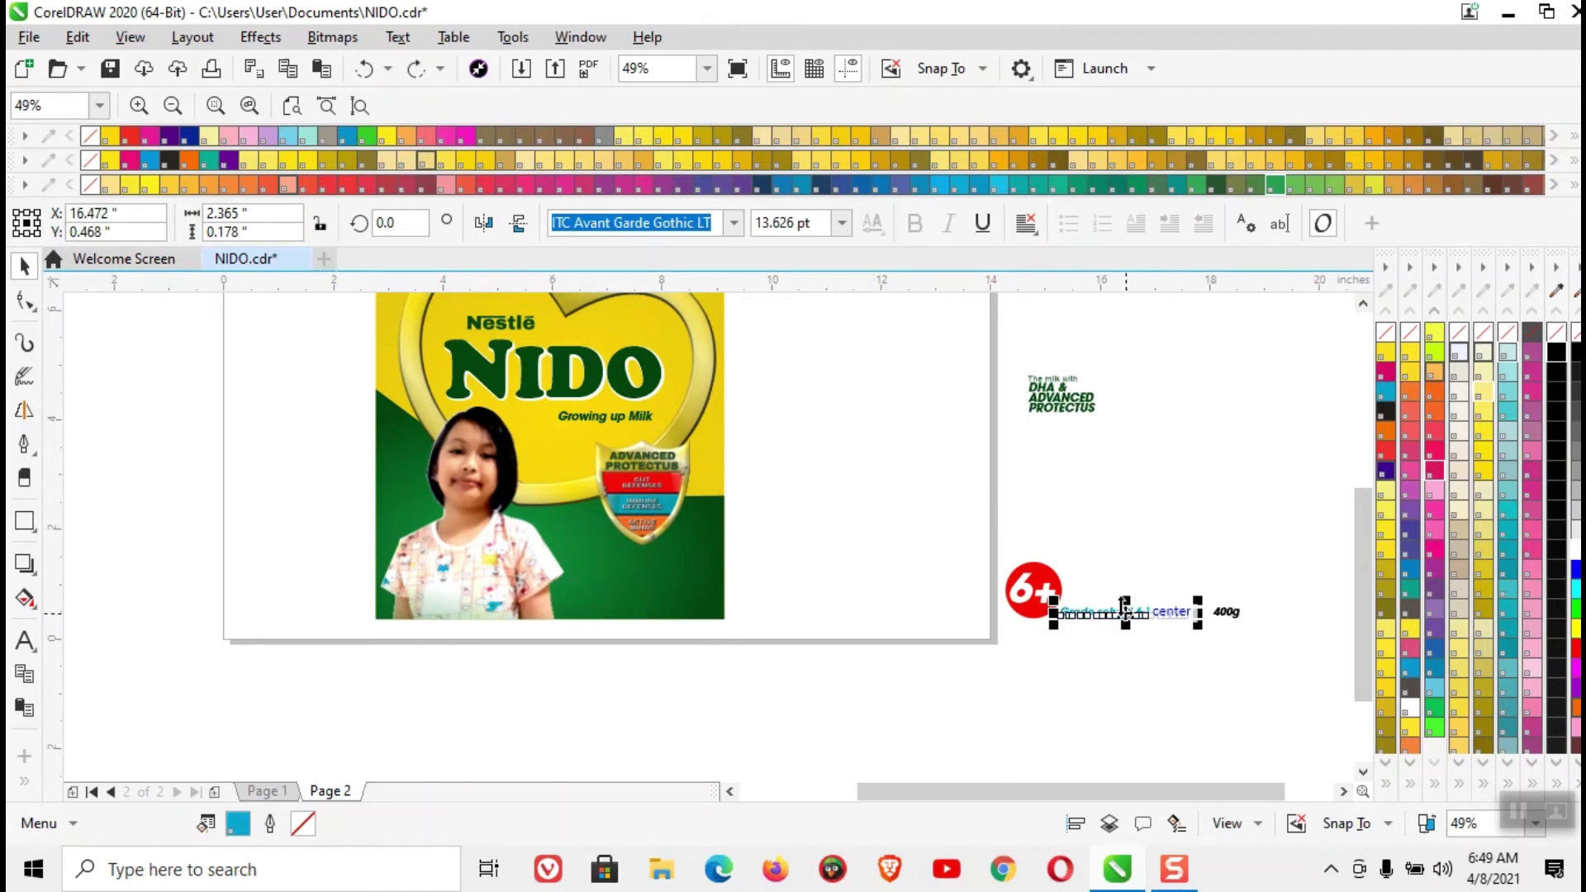
right_click(1125, 611)
mouse_move(1272, 414)
left_click(975, 403)
left_click_drag(1110, 615, 604, 600)
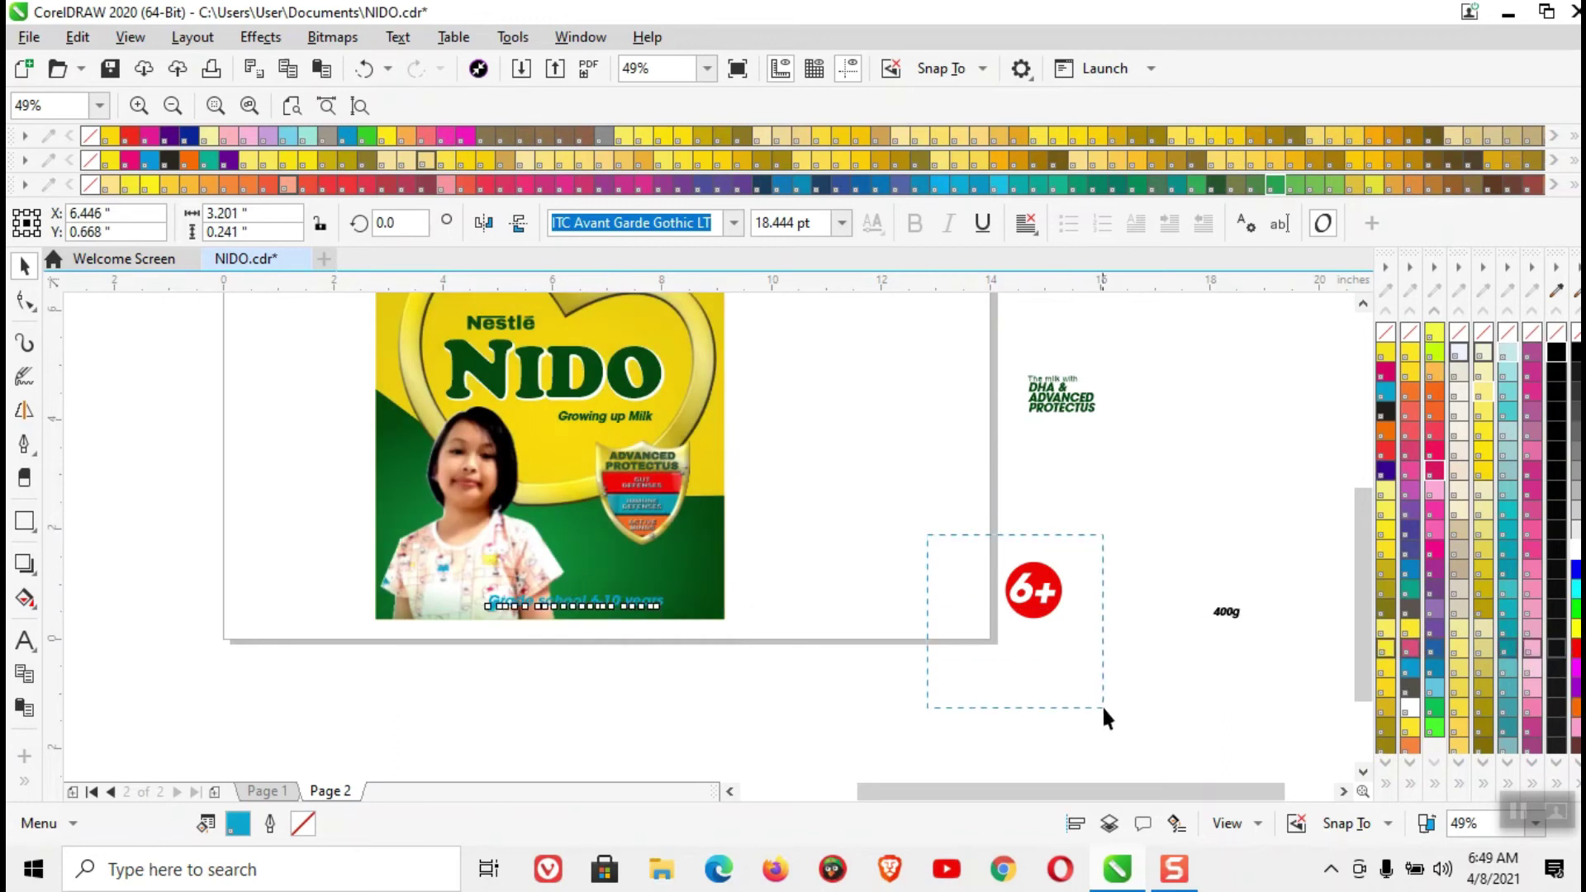
- Place the red 6+ badge in front of the artwork at the package's lower-left corner, about 1.36 inches across
left_click_drag(1196, 688, 1195, 687)
left_click_drag(1032, 607, 418, 600)
left_click_drag(987, 597, 423, 581)
right_click(1035, 579)
mouse_move(1227, 613)
left_click(1350, 605)
key("ctrl+z")
left_click(413, 594)
scroll(424, 582, "up", 1)
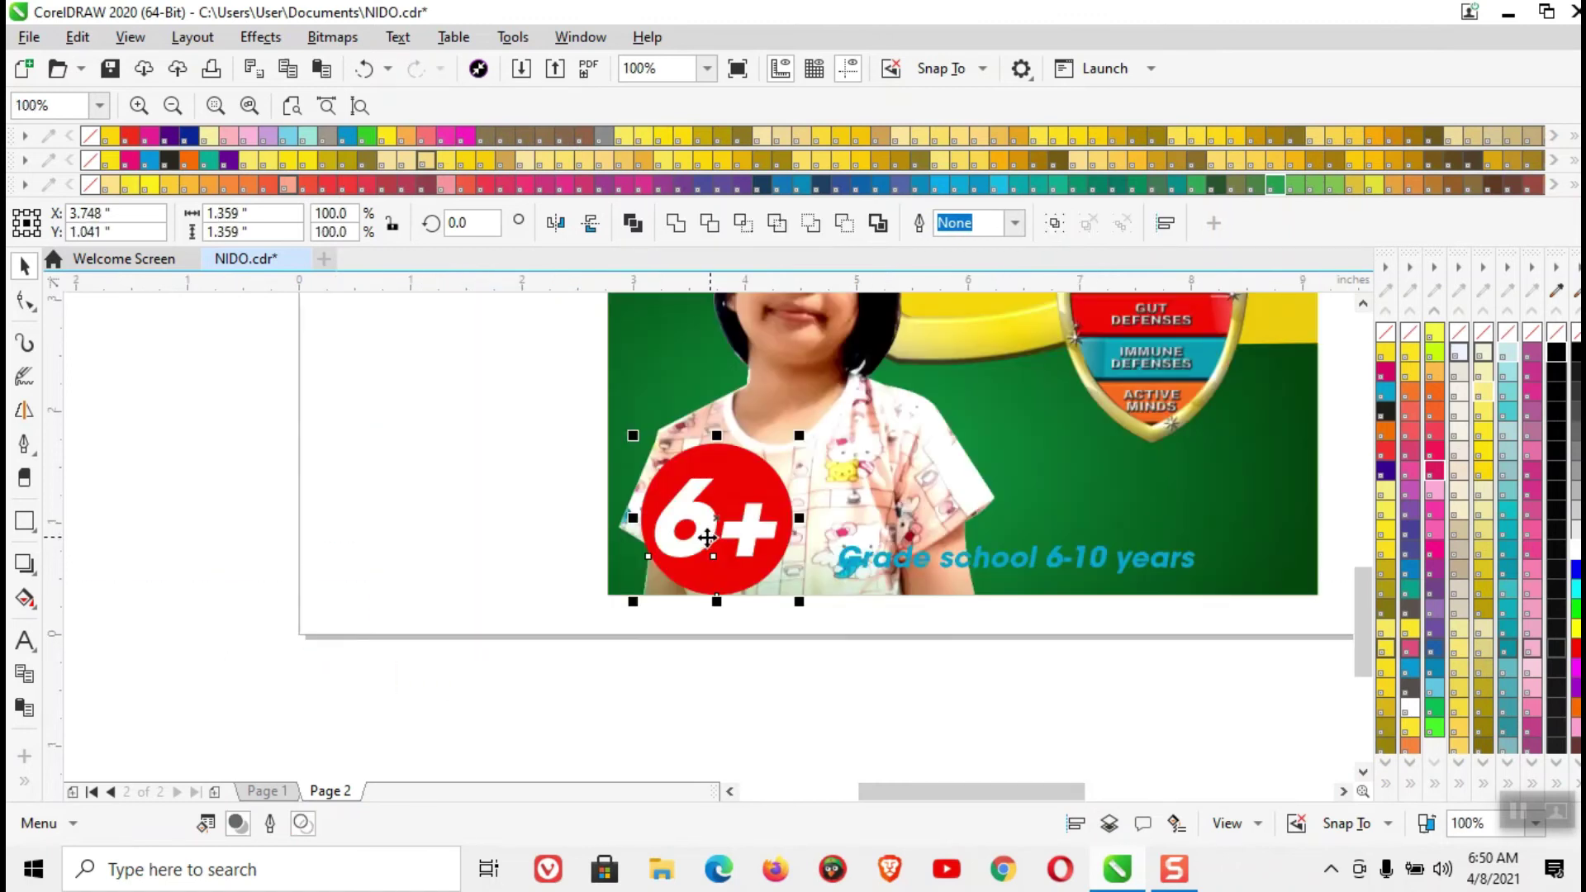
left_click_drag(695, 506, 684, 492)
- Align the "Grade school 6-10 years" text beside the 6+ badge, enlarge it to about 19 pt and color it black
left_click_drag(843, 557, 788, 541)
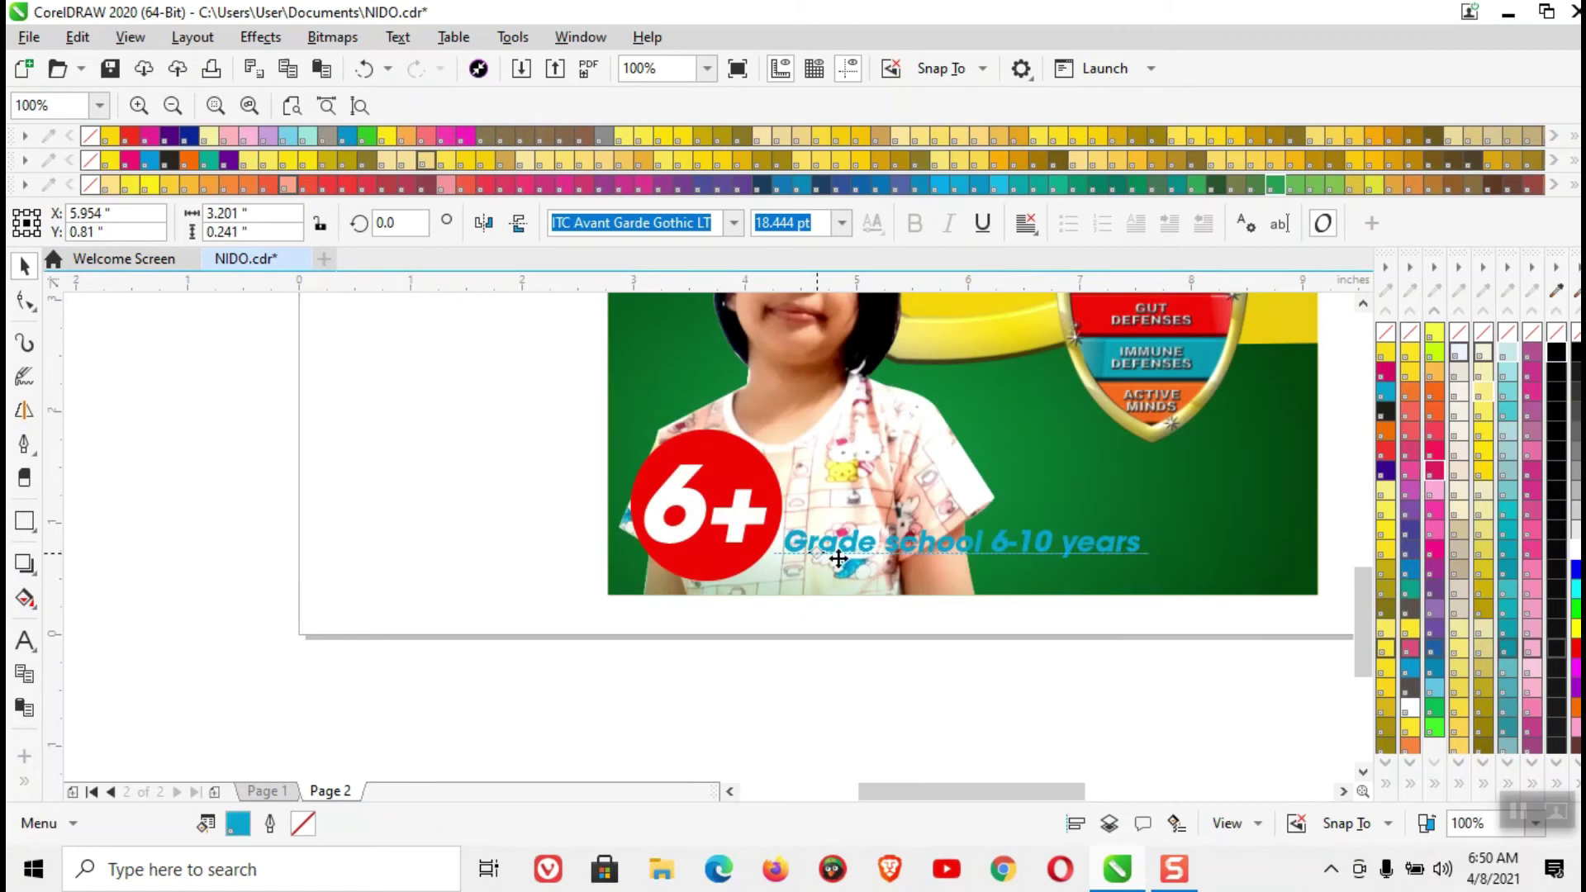
left_click_drag(1148, 568, 1157, 583)
left_click_drag(1011, 546, 1008, 559)
left_click(1575, 628)
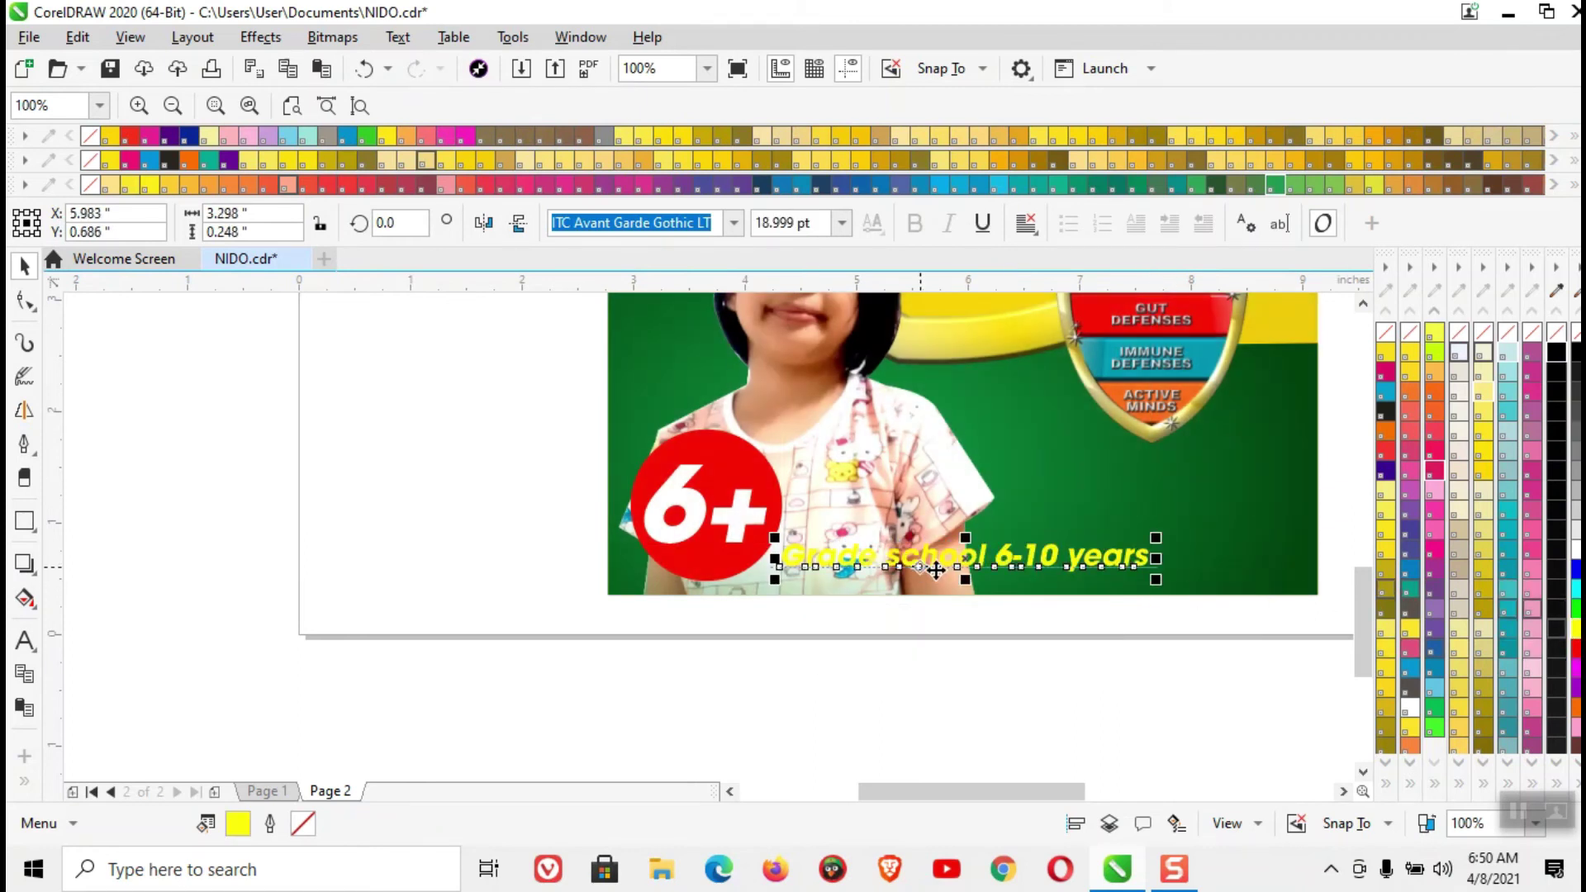
left_click(1556, 355)
- Bring the 400g text to the front and place it in white at about 39.5 pt in the green base's lower-right corner
scroll(707, 537, "down", 2)
left_click_drag(1048, 789, 1082, 797)
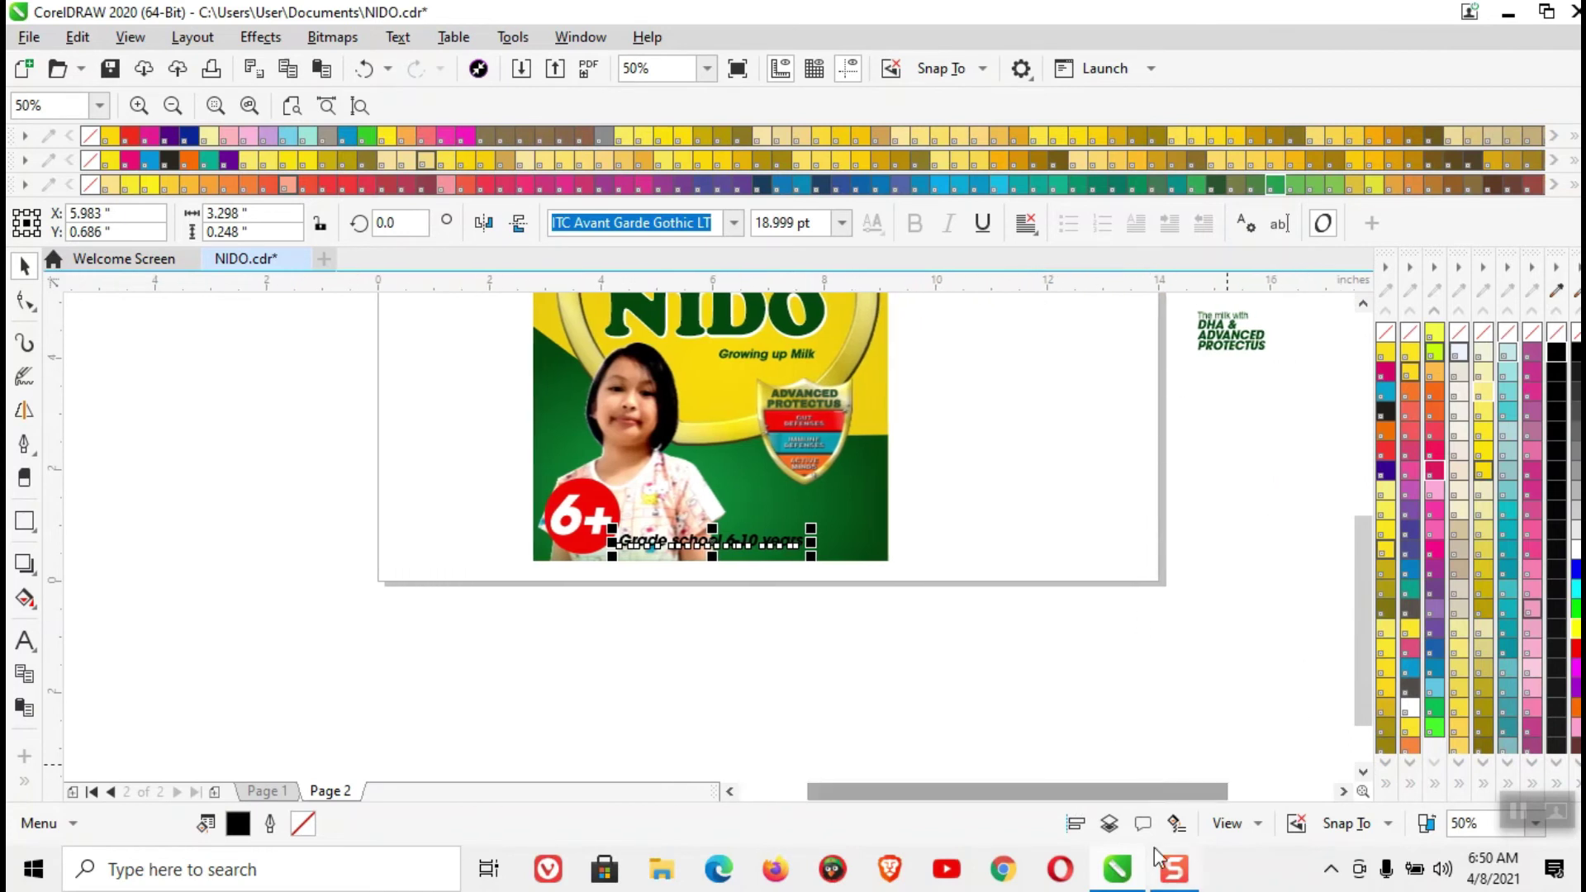
scroll(666, 543, "down", 2)
left_click(359, 107)
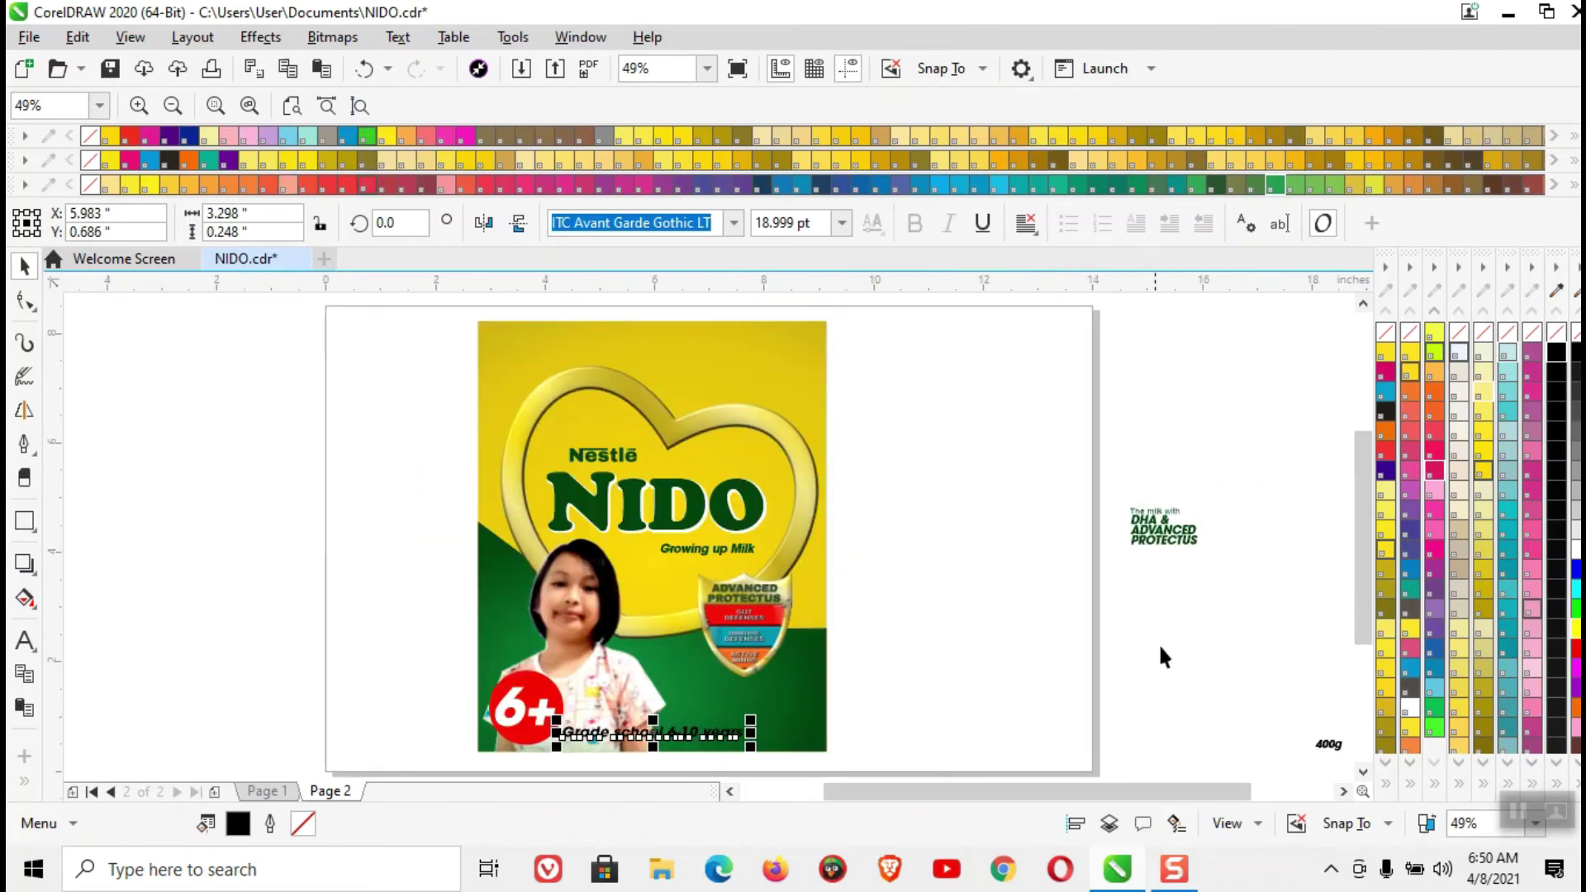
left_click_drag(1319, 742, 727, 707)
right_click(917, 683)
mouse_move(1156, 463)
left_click(1251, 467)
left_click_drag(772, 712, 773, 711)
scroll(773, 711, "up", 2)
left_click_drag(708, 543, 718, 537)
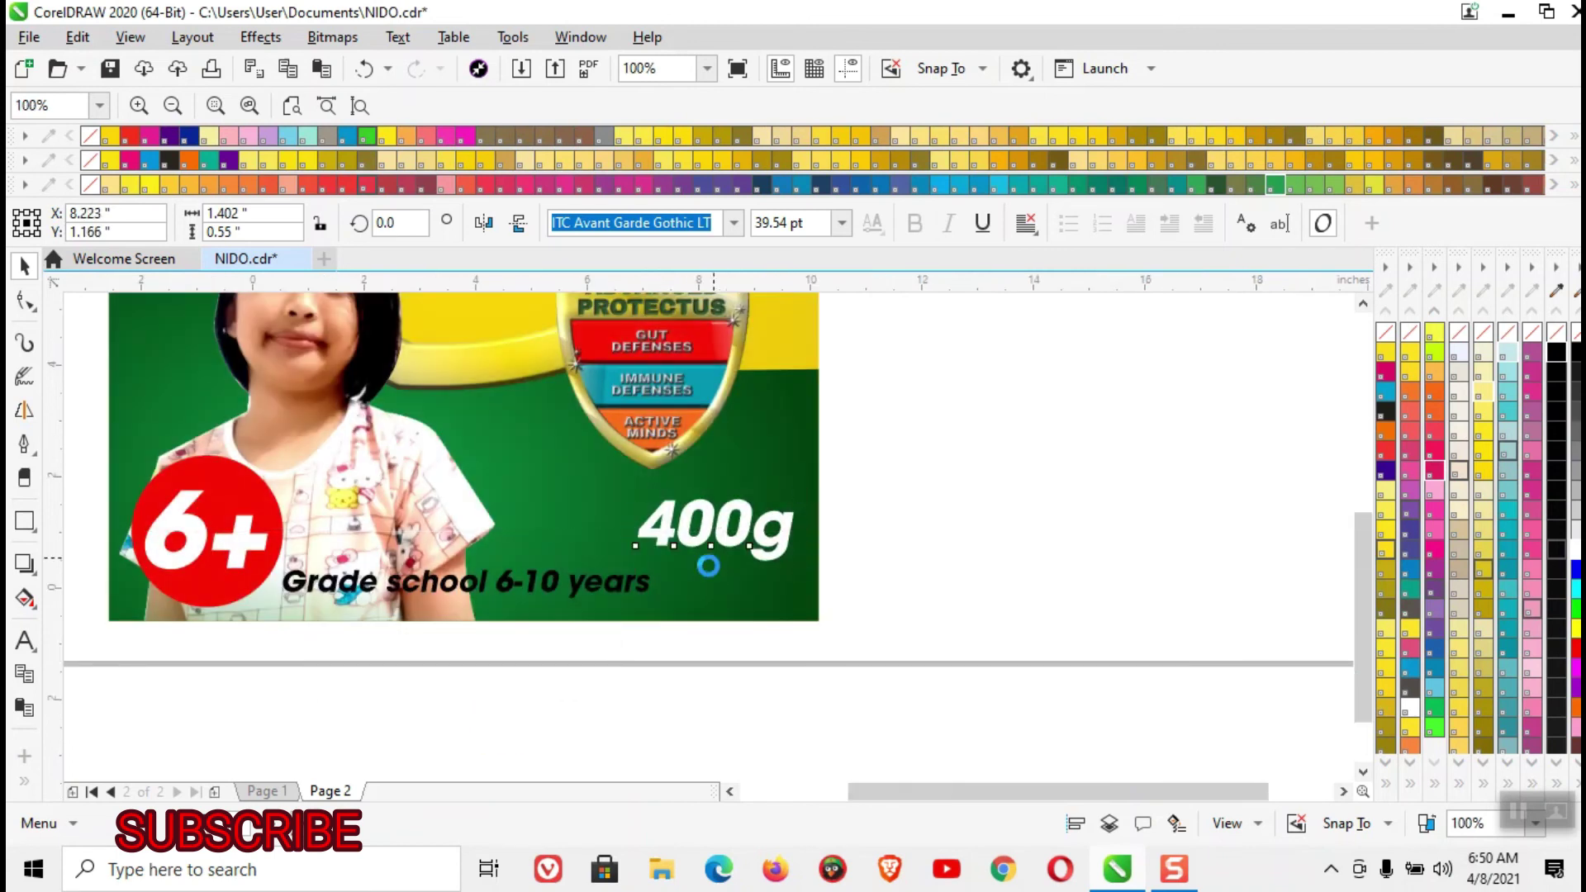
- Bring the "The milk with DHA & ADVANCED PROTECTUS" text in front of the package artwork
scroll(707, 562, "down", 2)
left_click_drag(1352, 482, 1172, 786)
scroll(1214, 461, "up", 2)
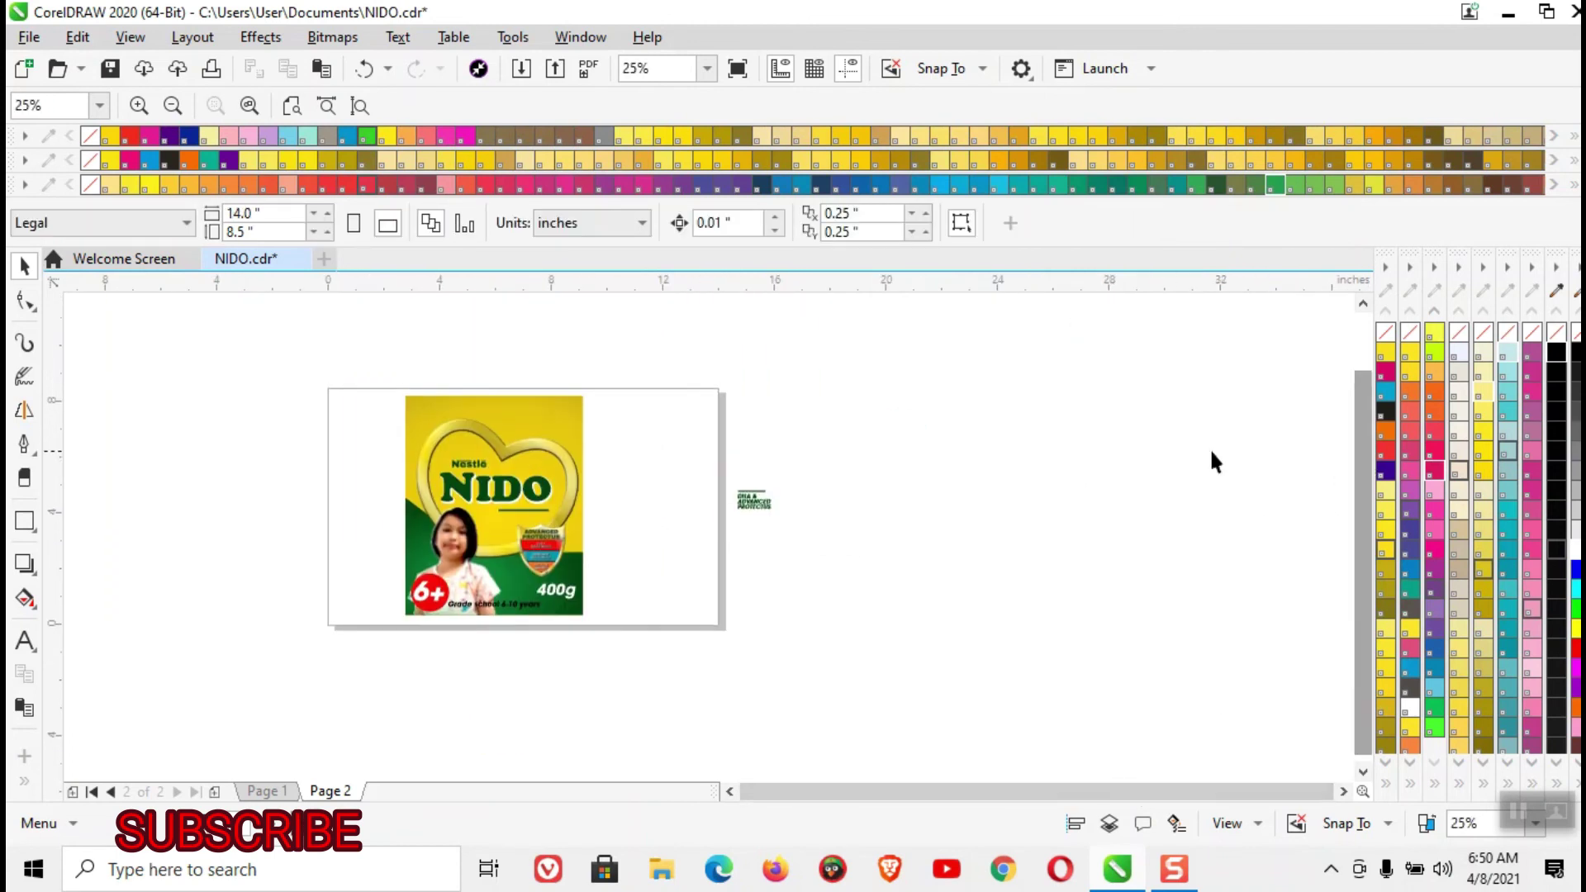
scroll(1084, 467, "up", 2)
left_click_drag(1170, 513, 717, 365)
right_click(907, 421)
mouse_move(967, 607)
left_click(1235, 602)
key("ctrl+z")
- Place the DHA & ADVANCED PROTECTUS text in the yellow panel's upper-right corner, sized about 2.1 by 1.2 inches
left_click_drag(914, 421, 781, 372)
left_click_drag(809, 393, 736, 361)
scroll(732, 373, "up", 1)
left_click_drag(844, 603, 791, 578)
left_click_drag(735, 527, 768, 537)
scroll(712, 547, "down", 2)
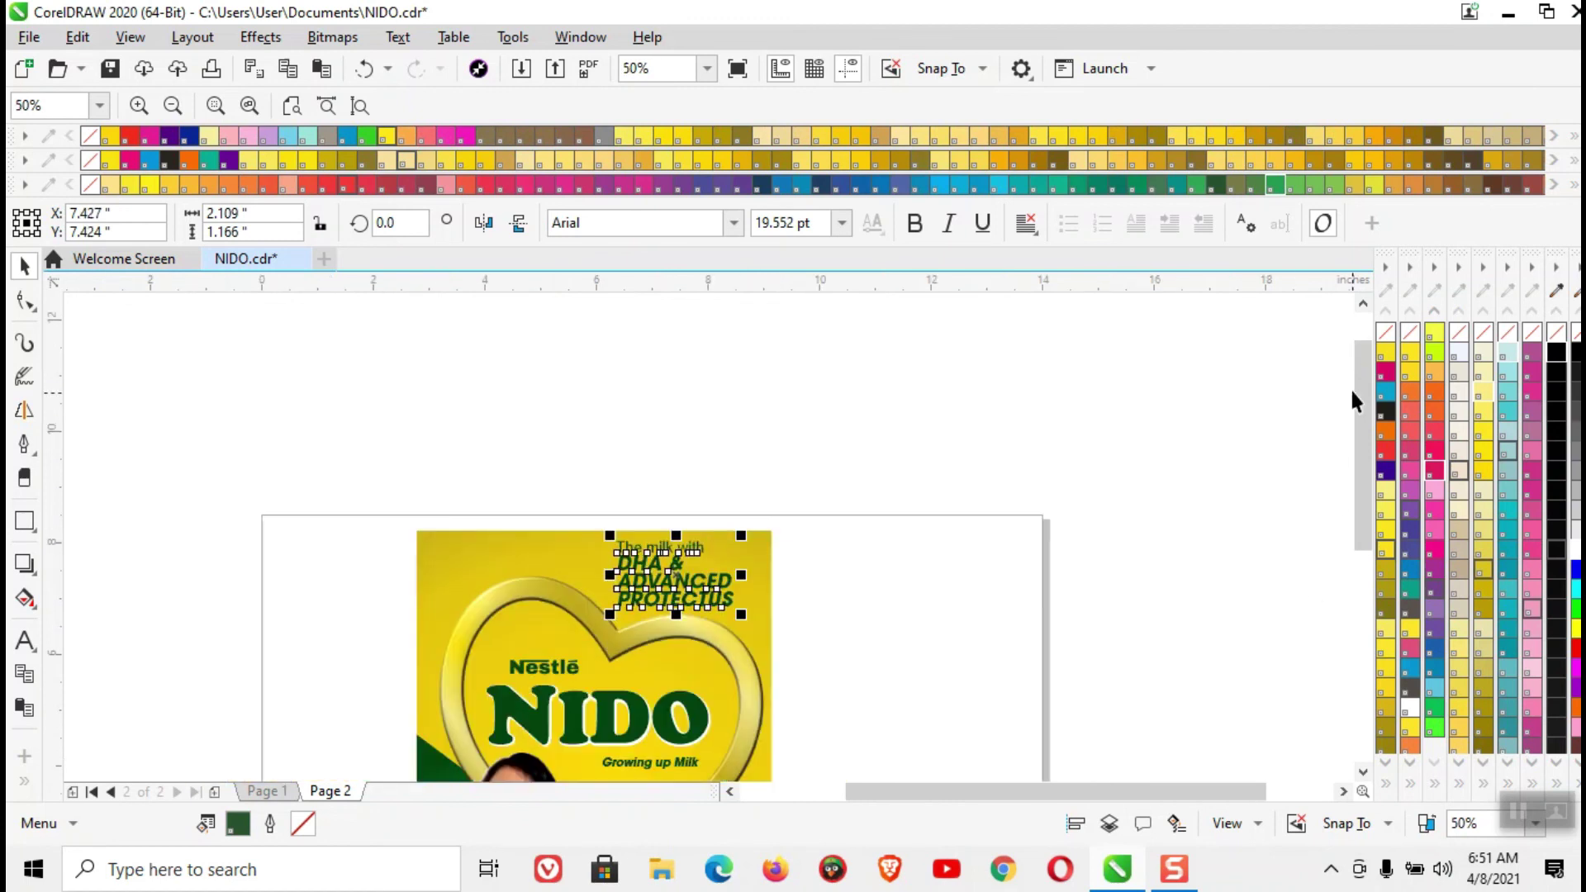
- Enlarge the "Grade school 6-10 years" text to about 22.5 pt and give it a blue fill with a black outline
scroll(1355, 400, "down", 3)
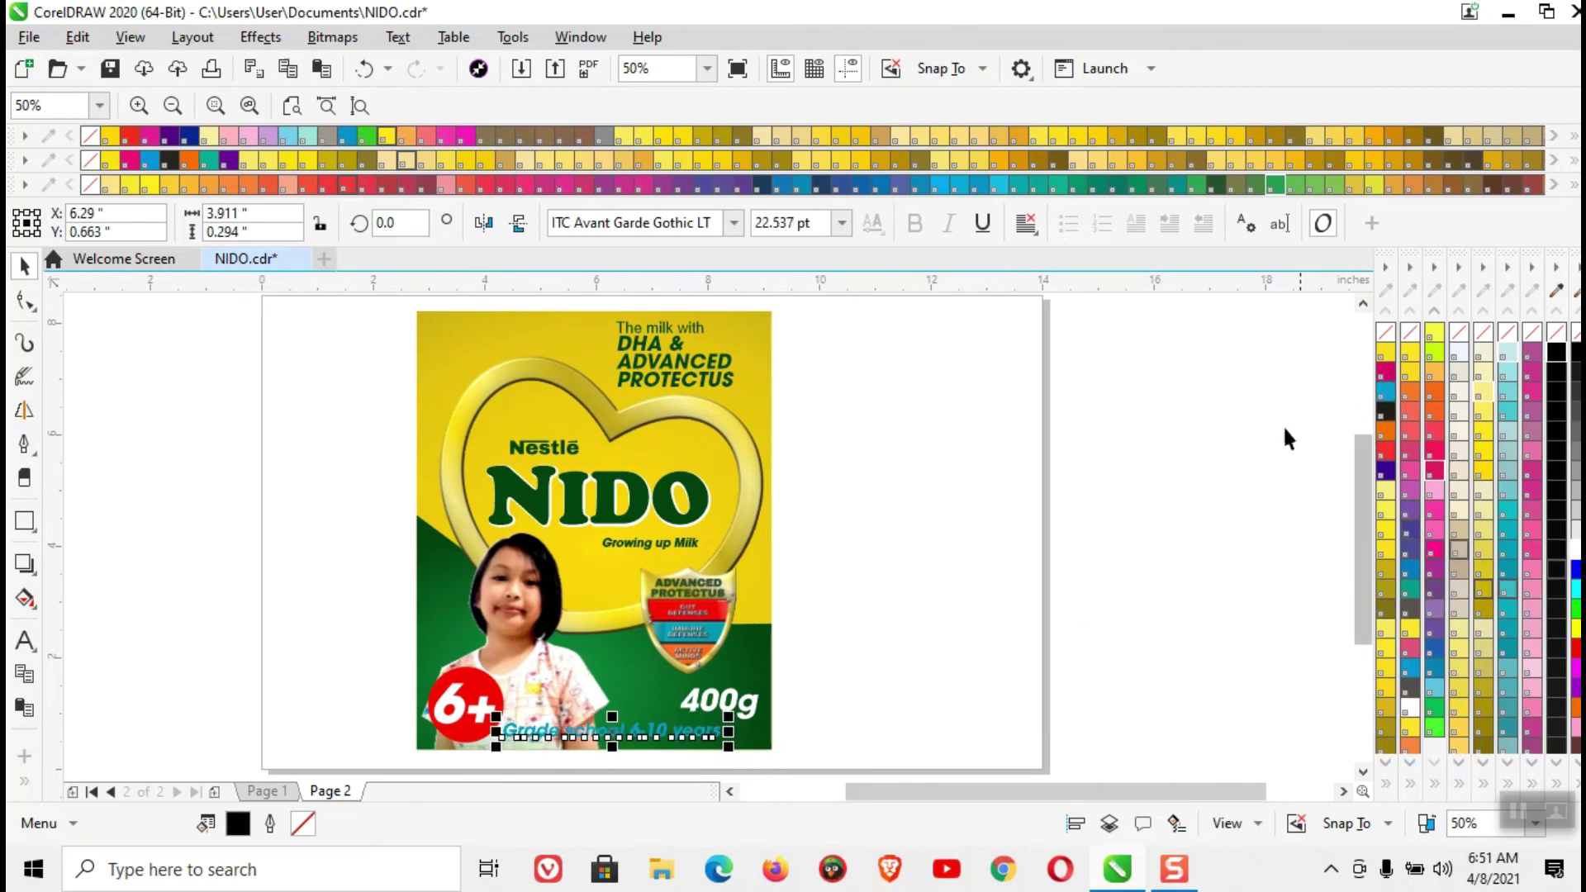
left_click(1006, 549)
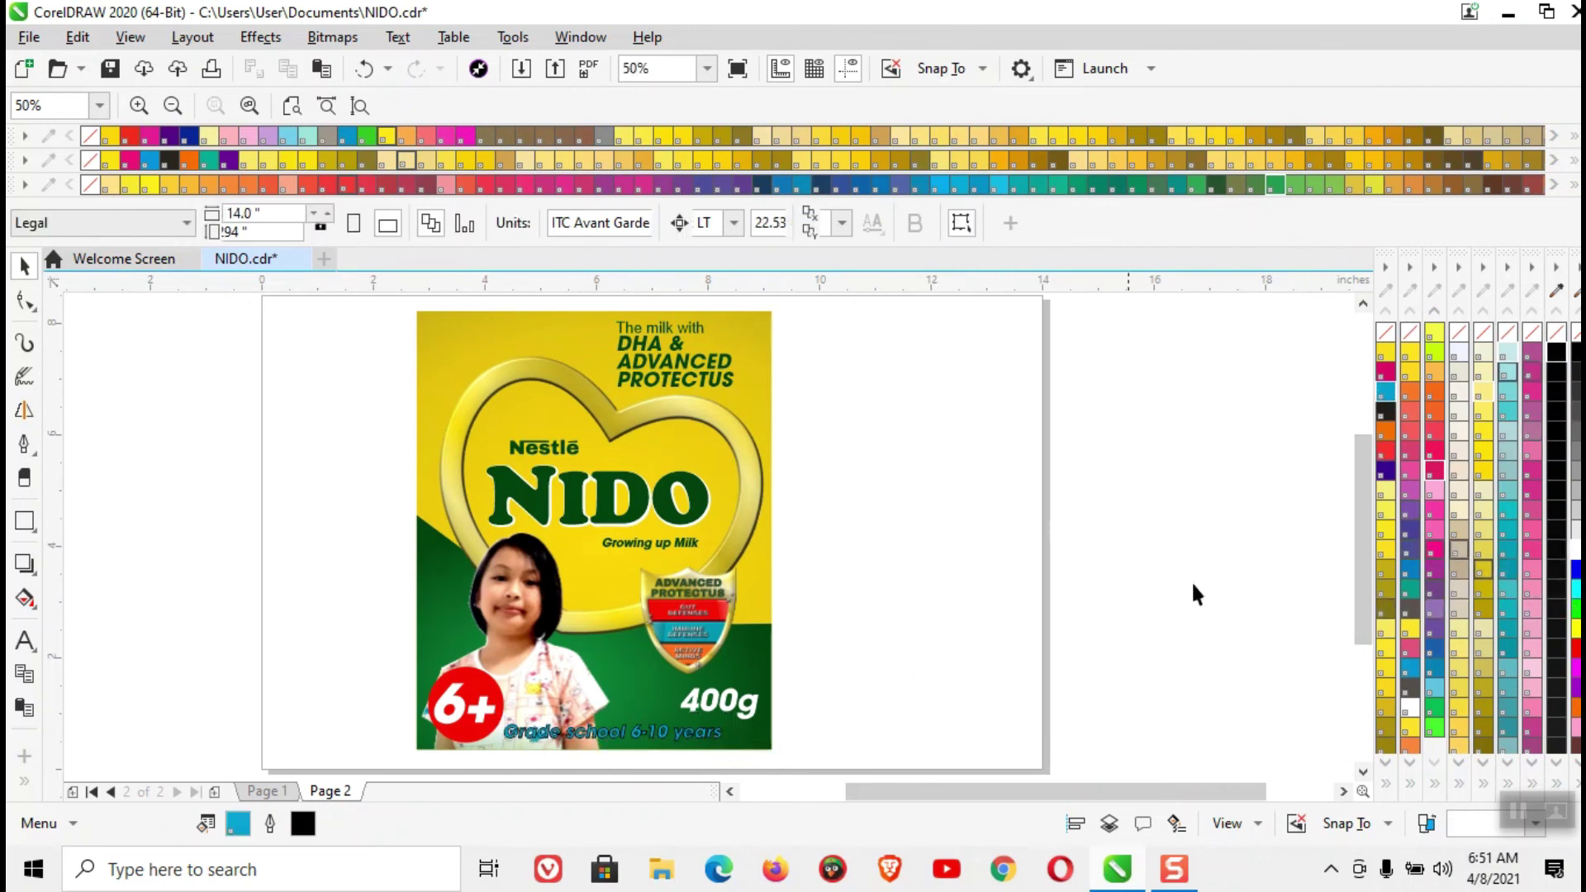
left_click_drag(1367, 506, 1367, 503)
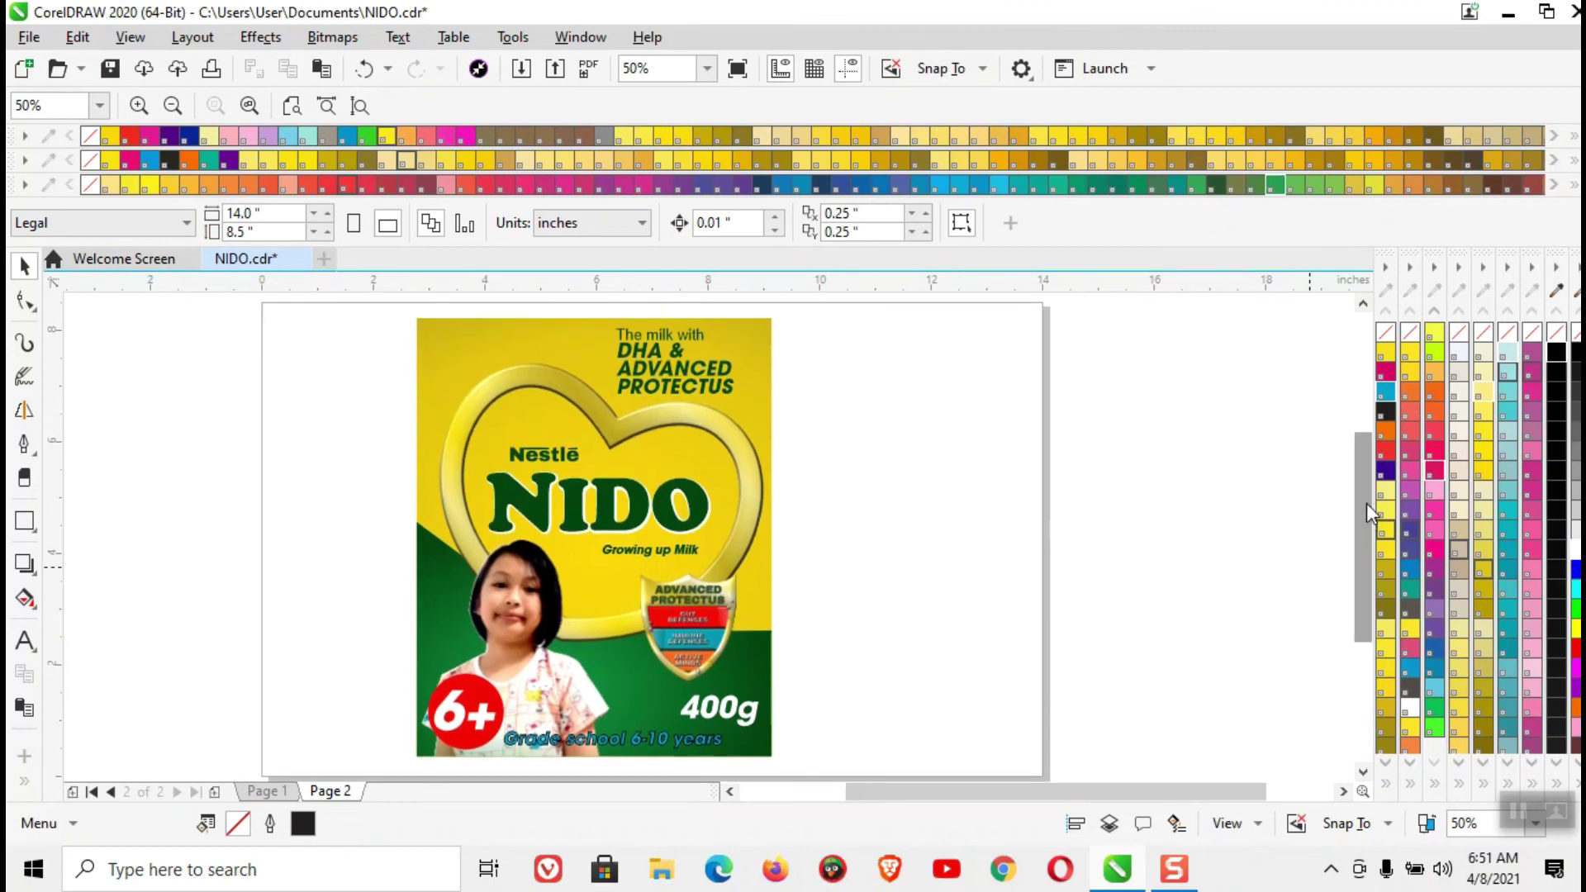